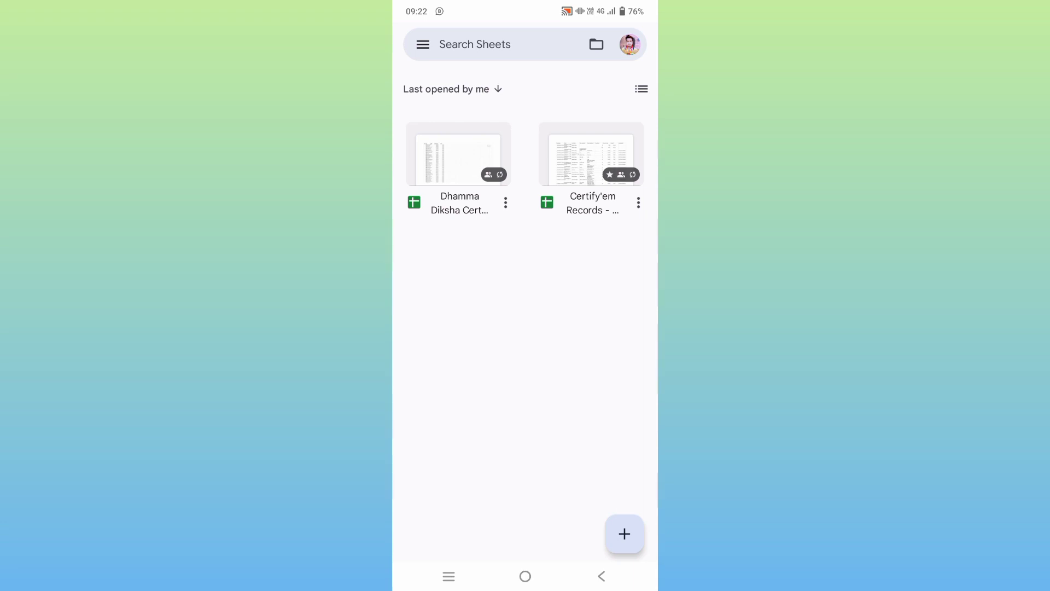
# Create a new blank spreadsheet and enter 'Date' in cell A1.
pyautogui.click(624, 534)
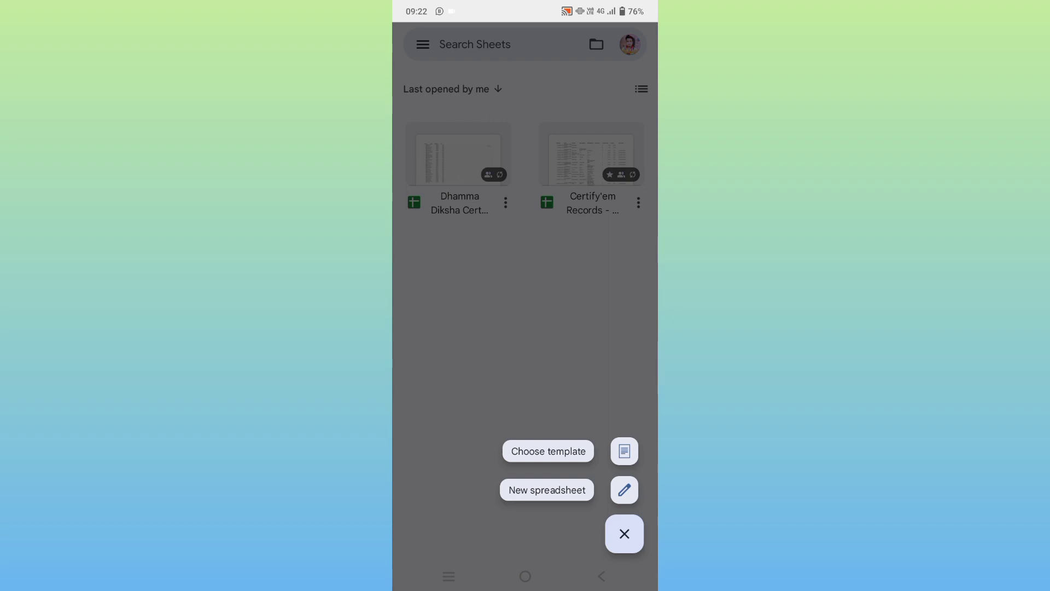
pyautogui.click(624, 490)
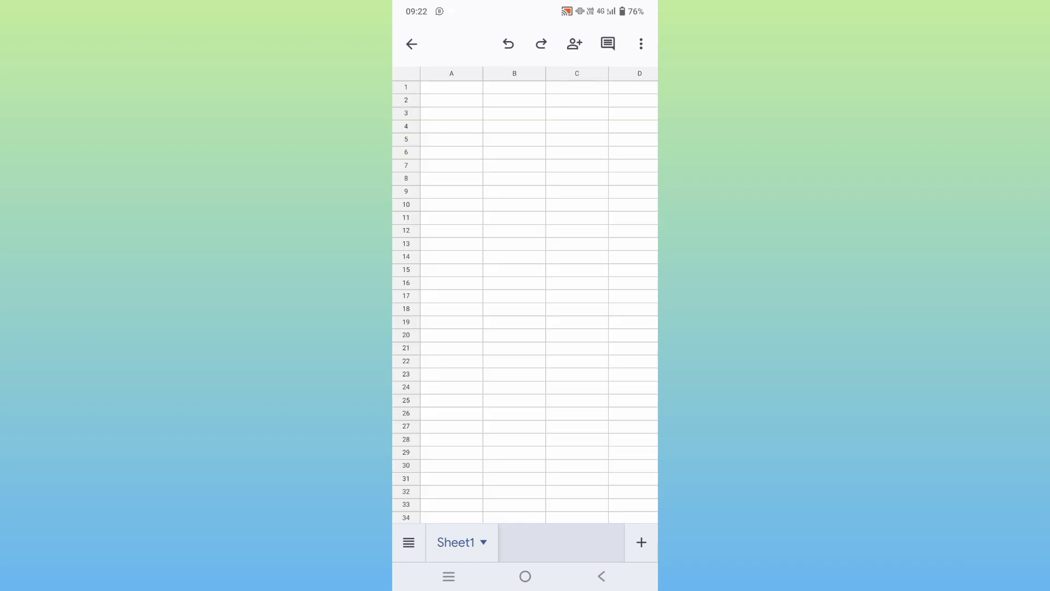
pyautogui.click(452, 87)
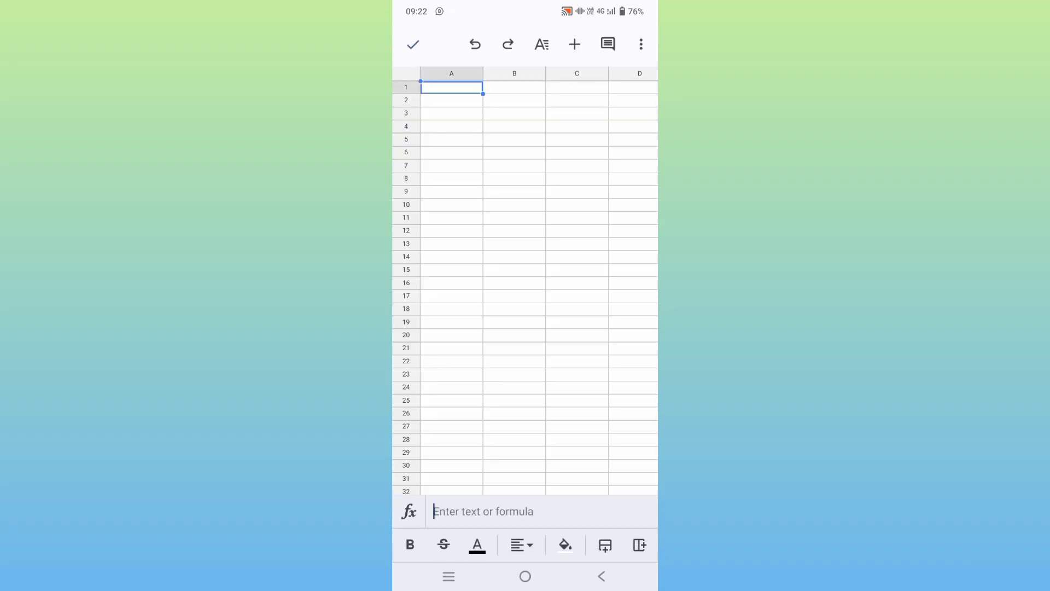
pyautogui.click(480, 512)
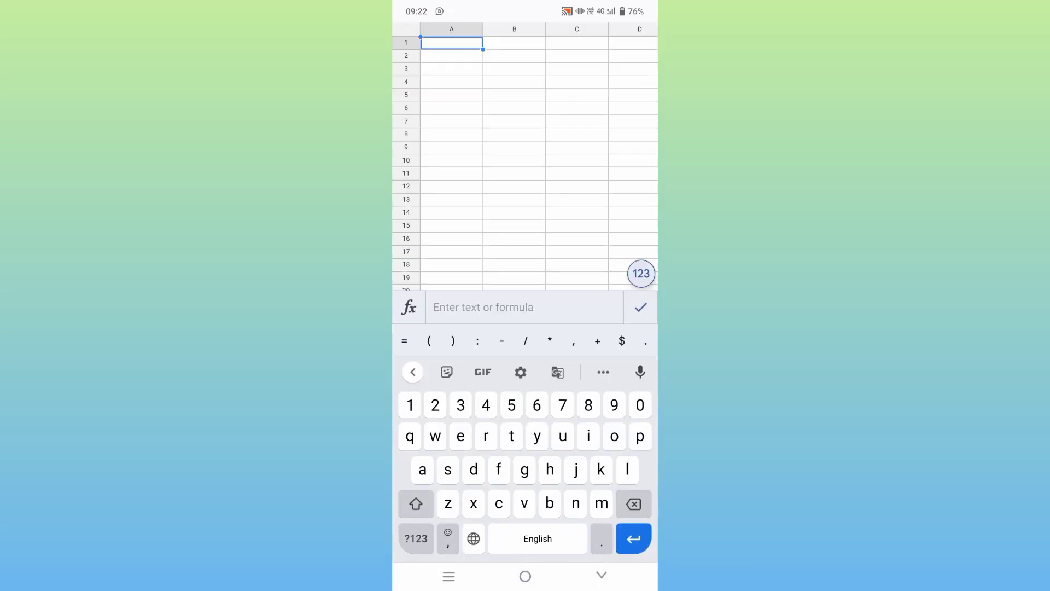
pyautogui.write('Date')
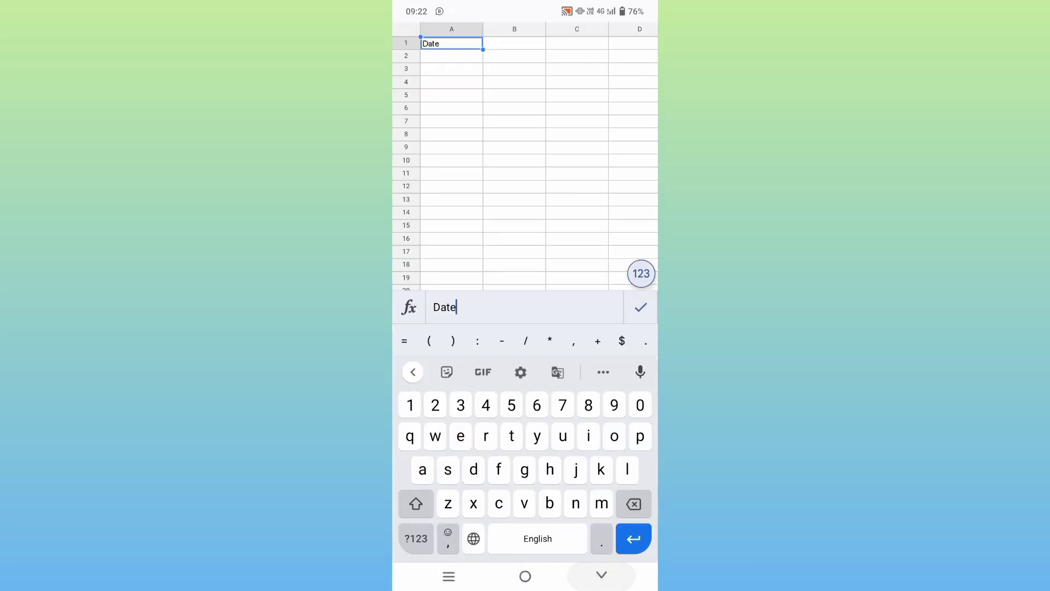
pyautogui.click(641, 306)
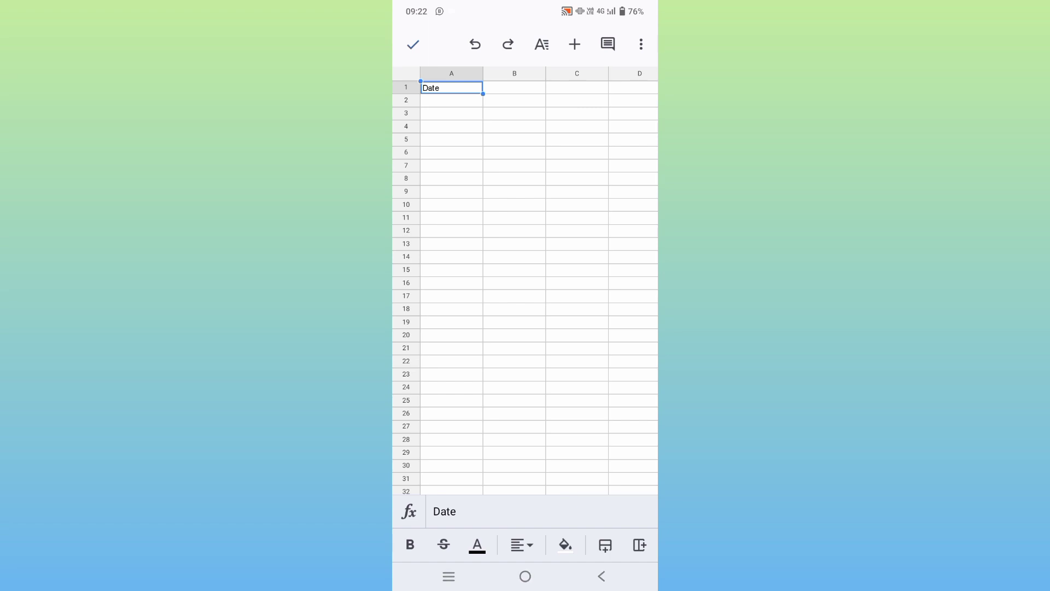
# Format the A1 'Date' heading at font size 20 in bright red.
pyautogui.click(541, 44)
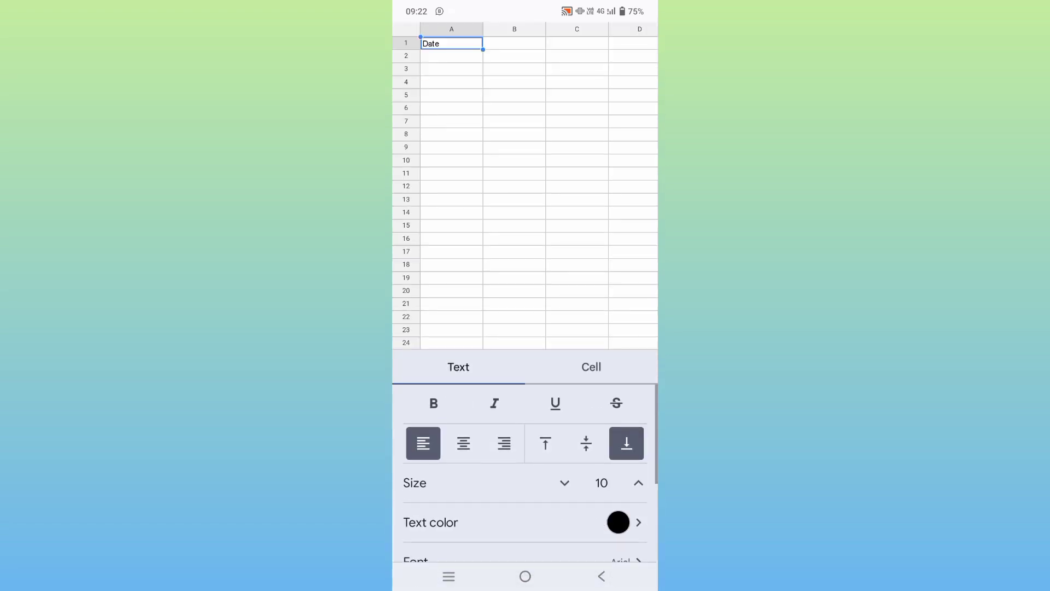
pyautogui.click(638, 482)
pyautogui.click(638, 482)
pyautogui.click(639, 482)
pyautogui.click(638, 482)
pyautogui.click(639, 482)
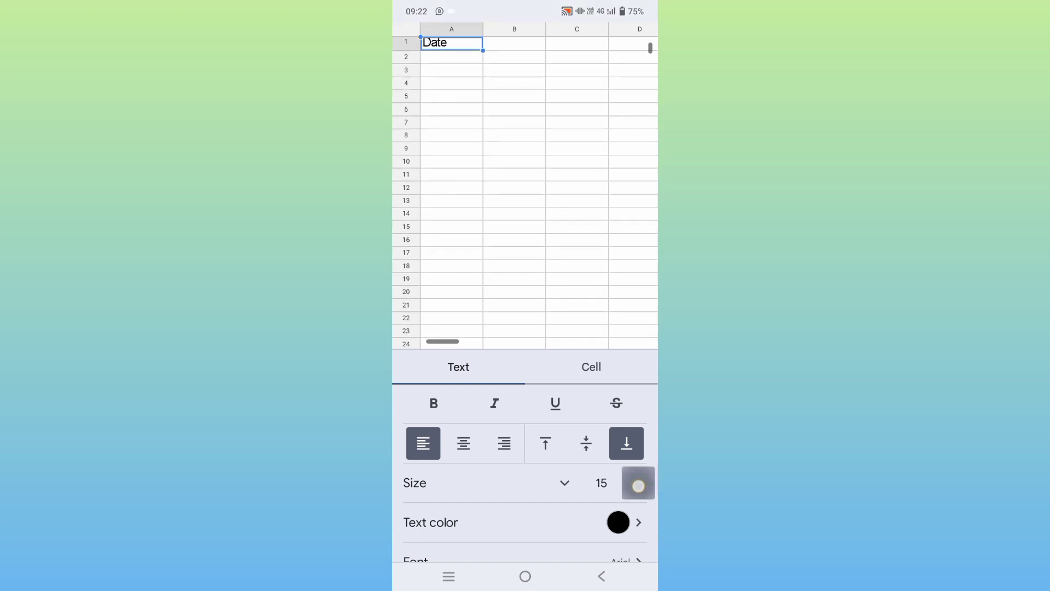
pyautogui.click(638, 482)
pyautogui.click(638, 483)
pyautogui.click(639, 483)
pyautogui.click(638, 483)
pyautogui.click(638, 482)
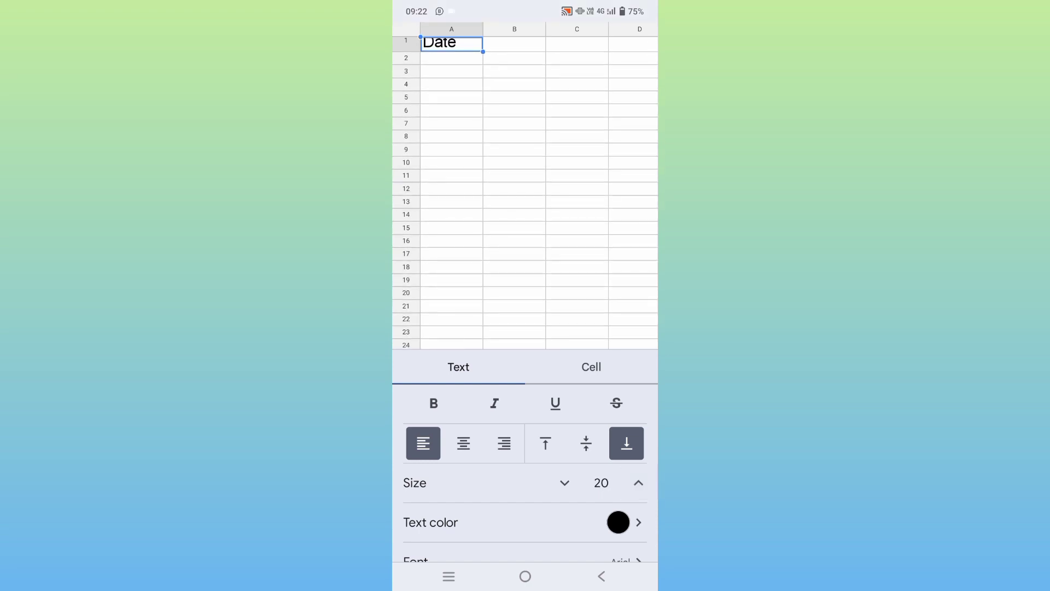
pyautogui.click(462, 160)
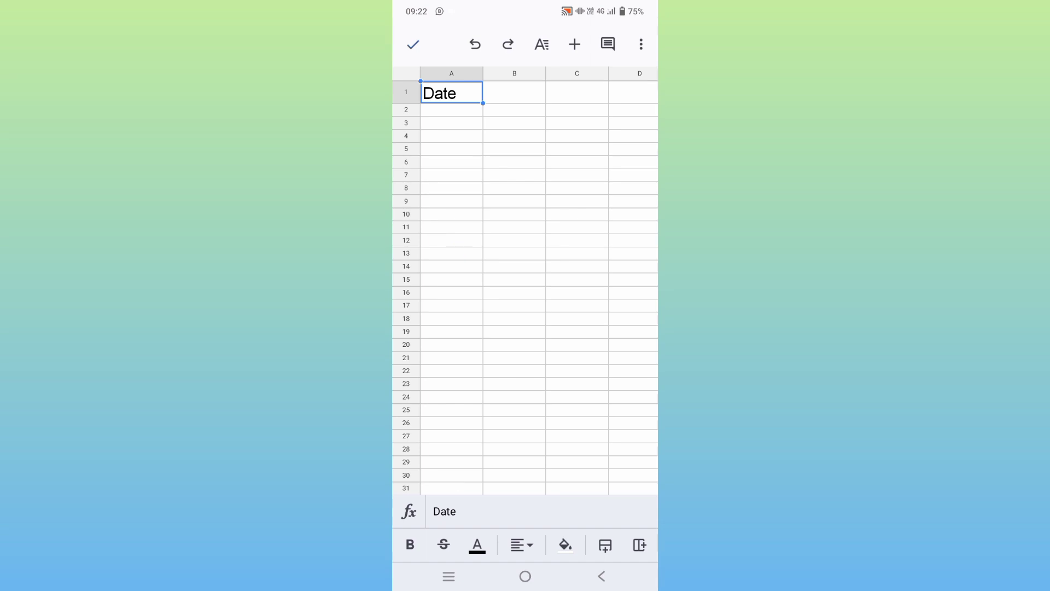
pyautogui.click(477, 544)
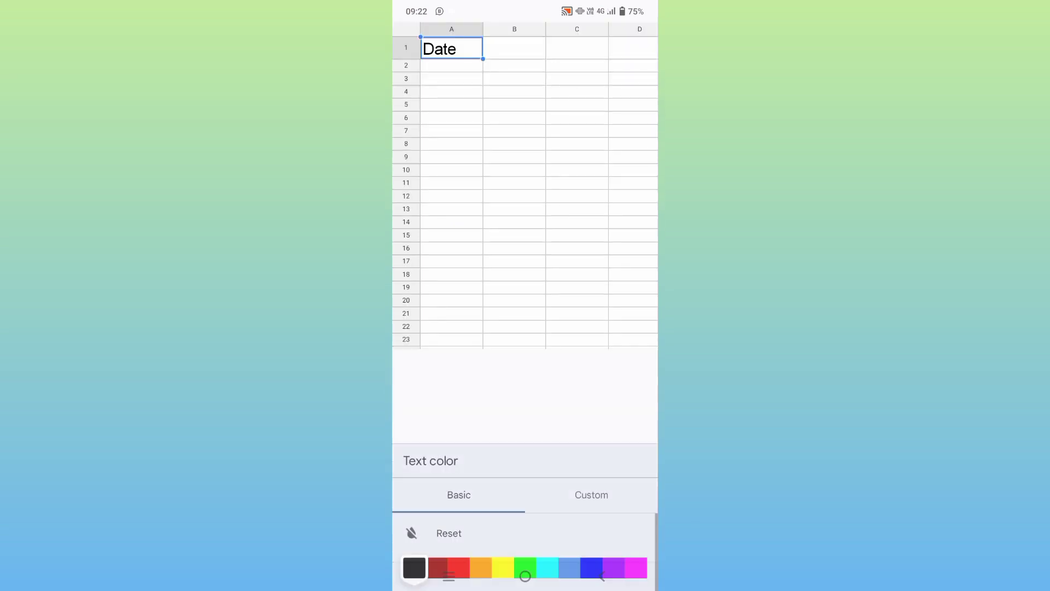
pyautogui.click(458, 473)
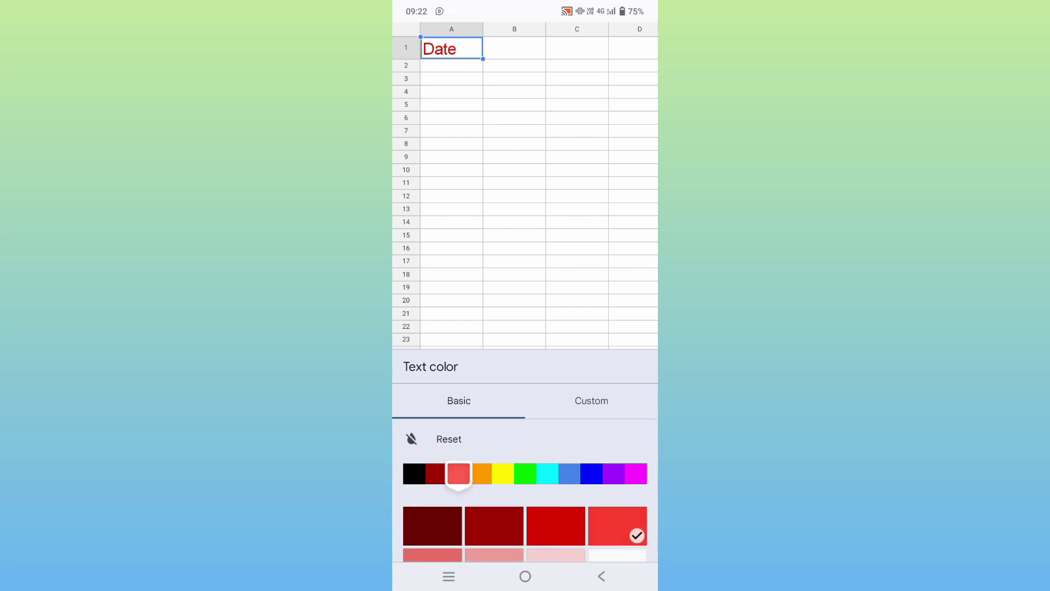
pyautogui.click(474, 282)
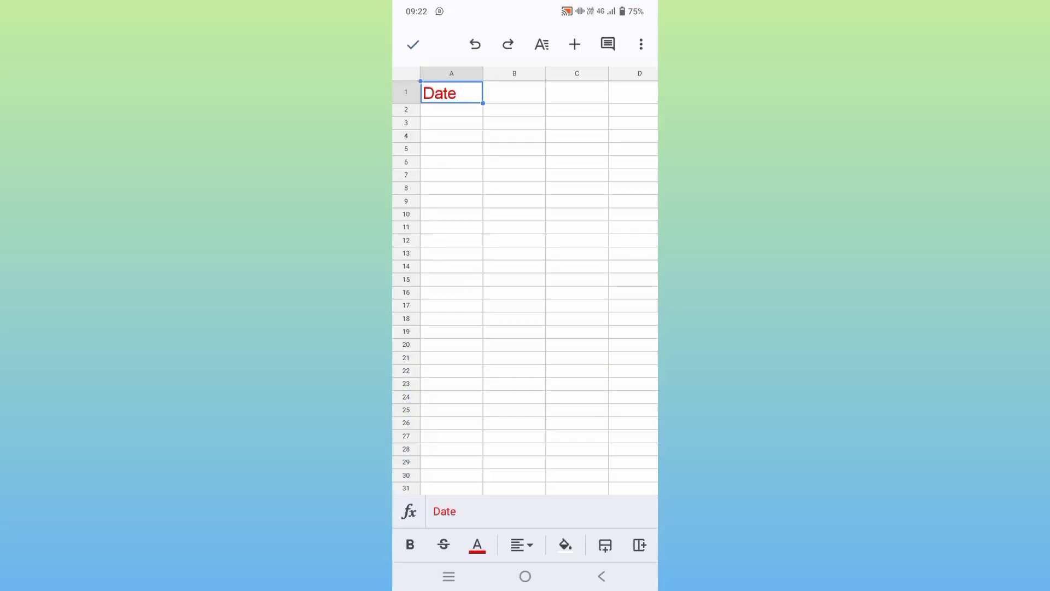
pyautogui.click(413, 45)
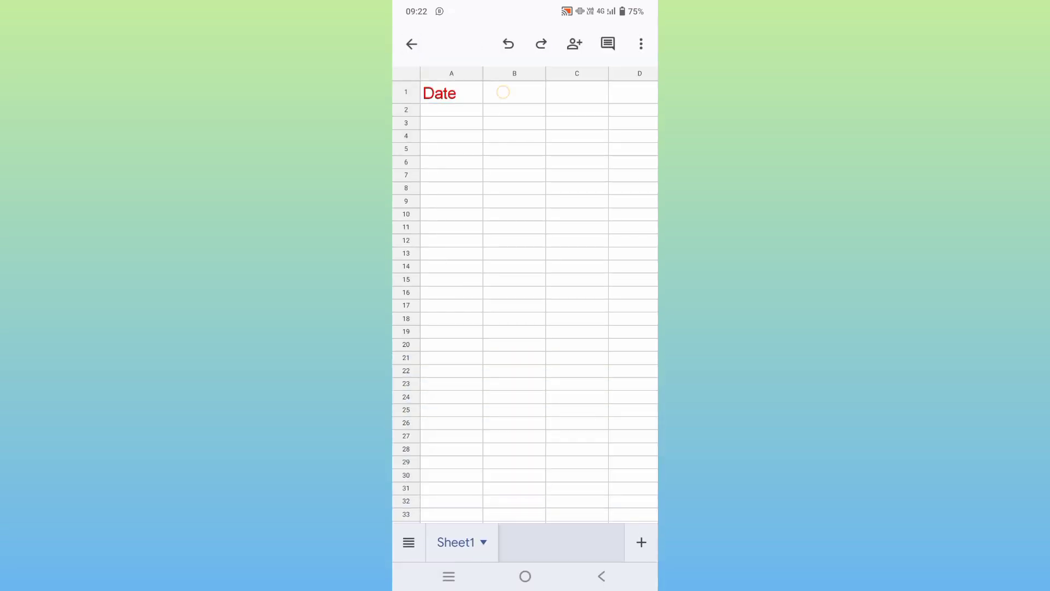
# Enter 'Name' in cell B1.
pyautogui.click(503, 92)
pyautogui.click(512, 508)
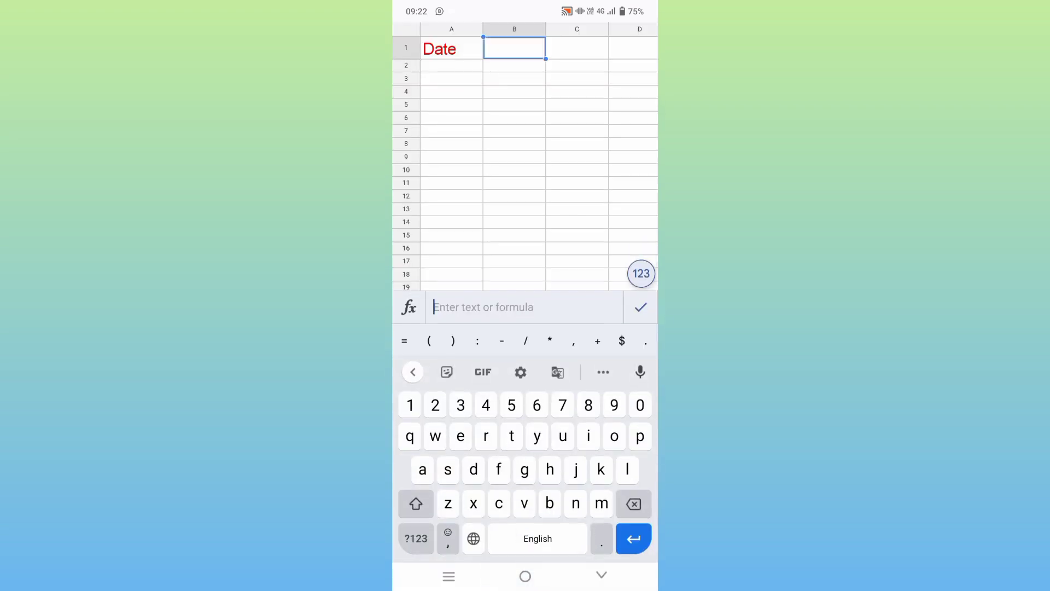
pyautogui.write('Name')
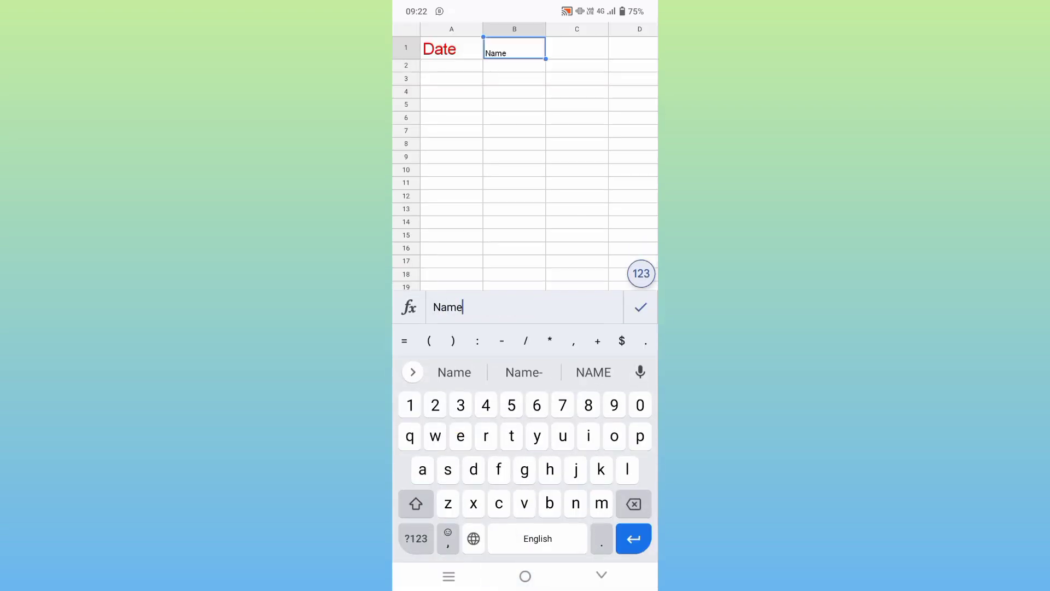
pyautogui.click(602, 574)
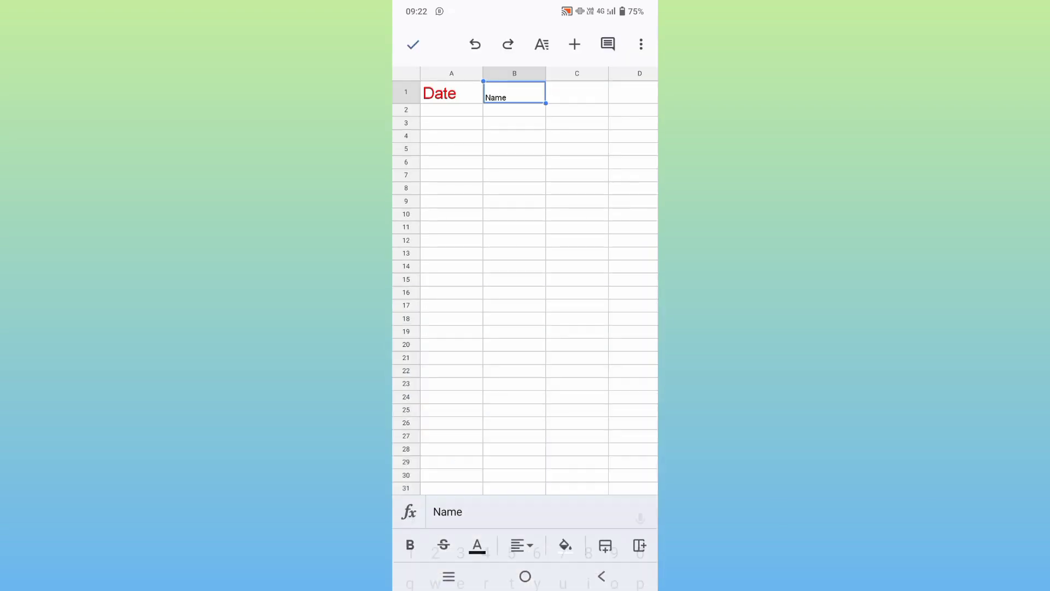
# Format the B1 'Name' heading at font size 20 in red.
pyautogui.click(541, 44)
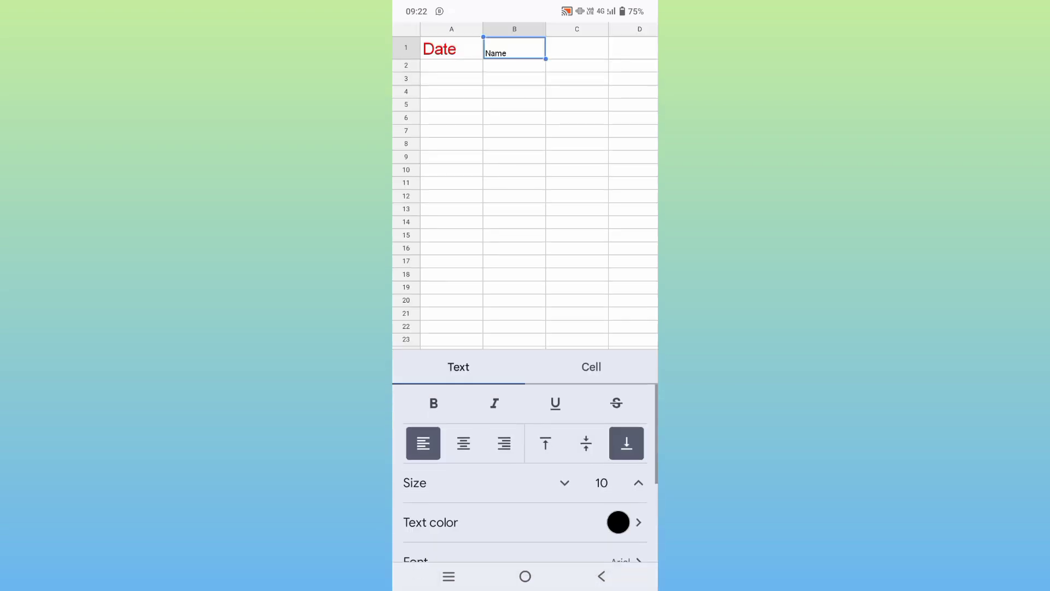
pyautogui.click(638, 483)
pyautogui.click(639, 483)
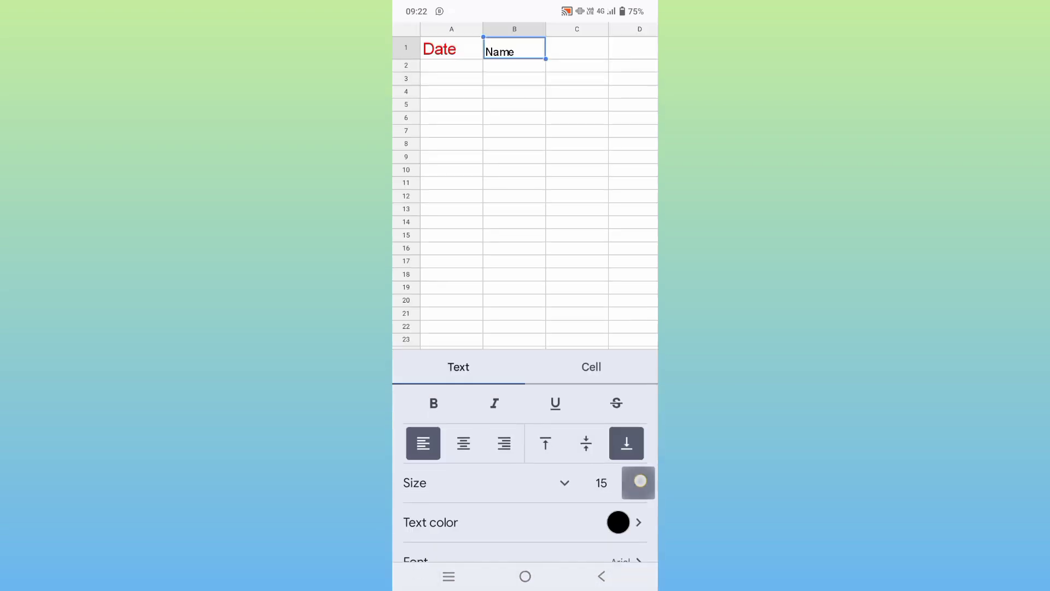
pyautogui.click(639, 483)
pyautogui.click(638, 482)
pyautogui.click(638, 483)
pyautogui.click(638, 483)
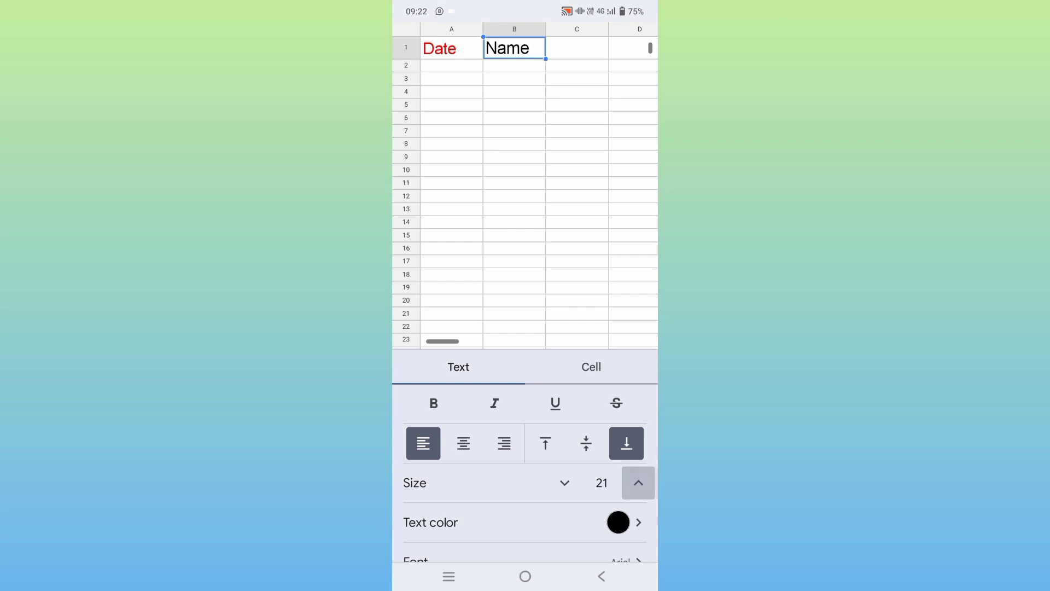
pyautogui.click(565, 482)
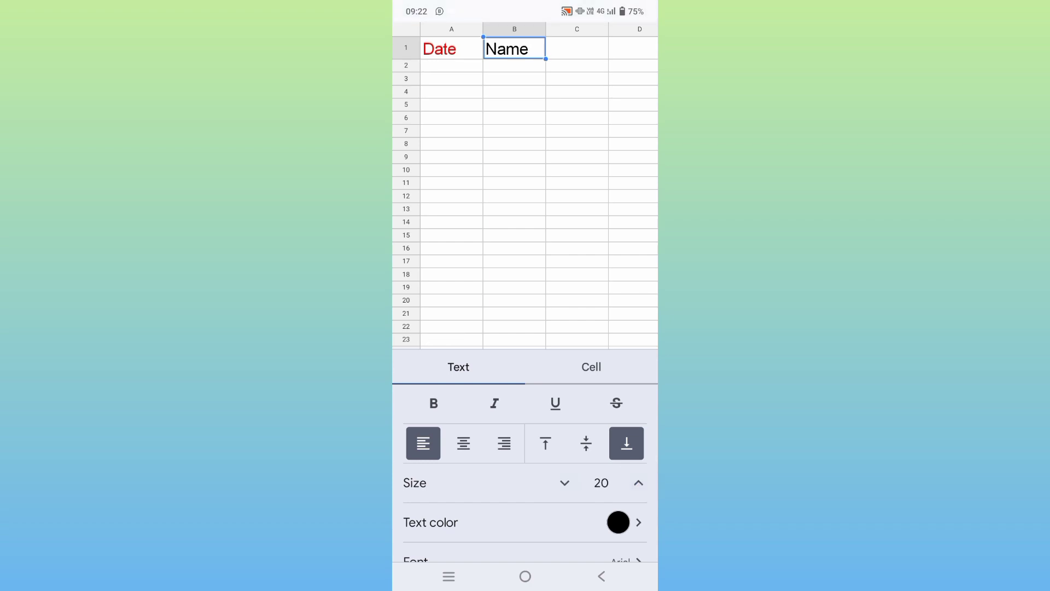
pyautogui.click(618, 521)
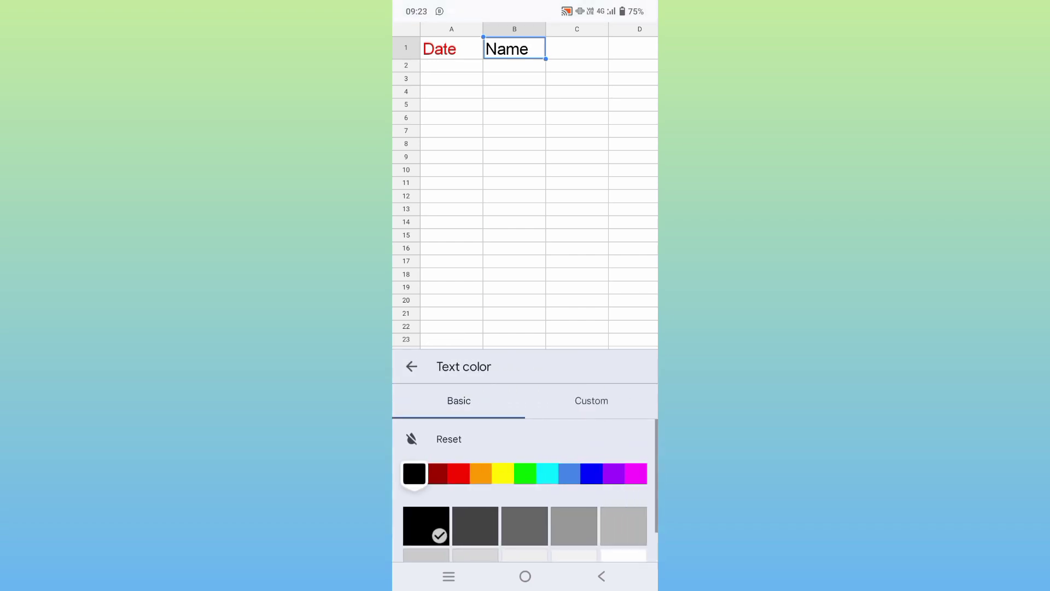
pyautogui.click(454, 472)
pyautogui.click(446, 182)
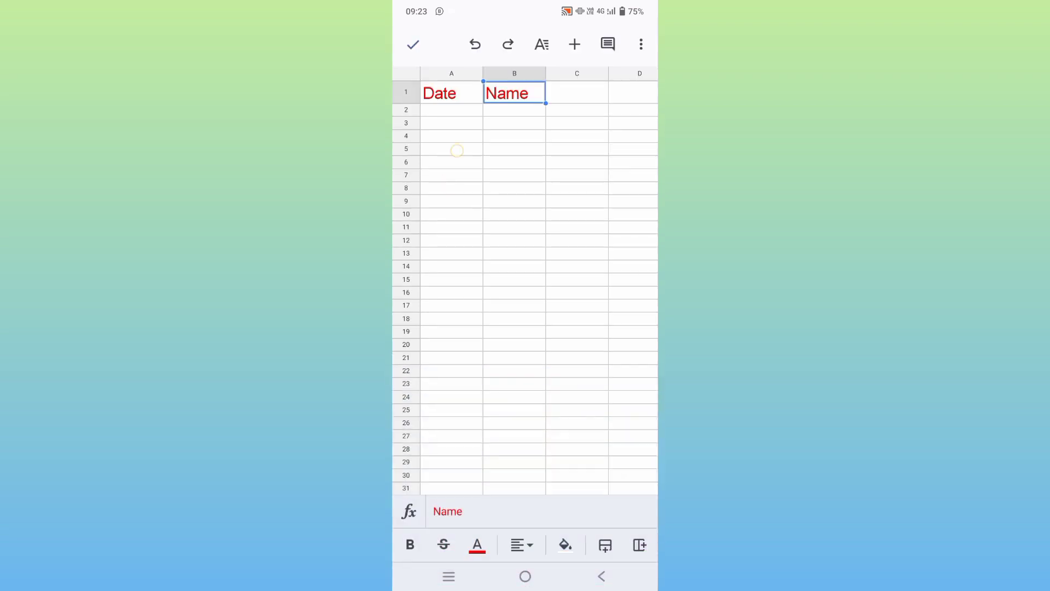
pyautogui.click(457, 150)
pyautogui.click(529, 147)
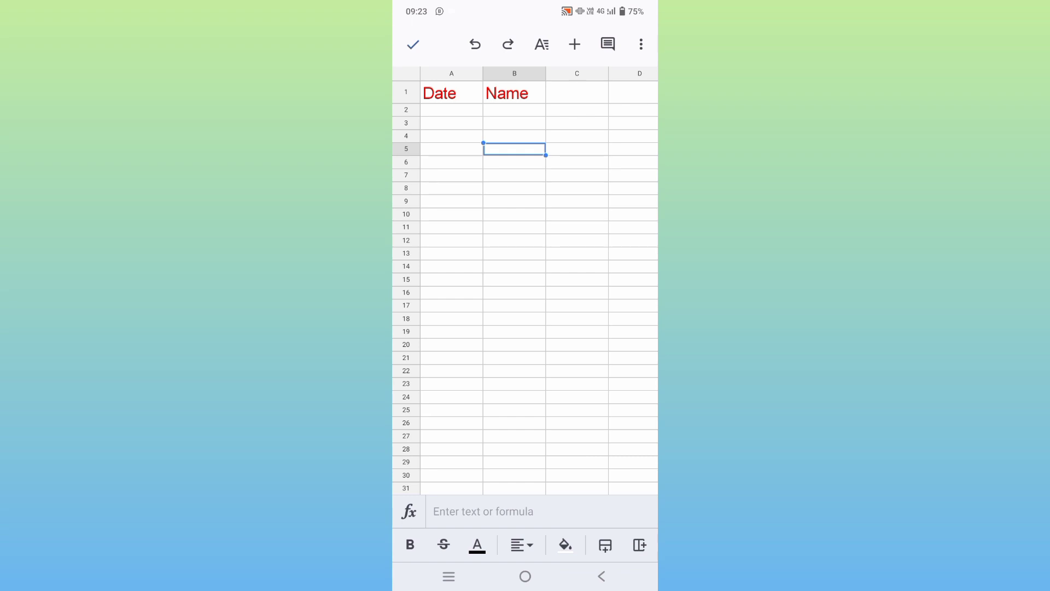
# Start a data validation rule for the whole of column A.
pyautogui.click(451, 73)
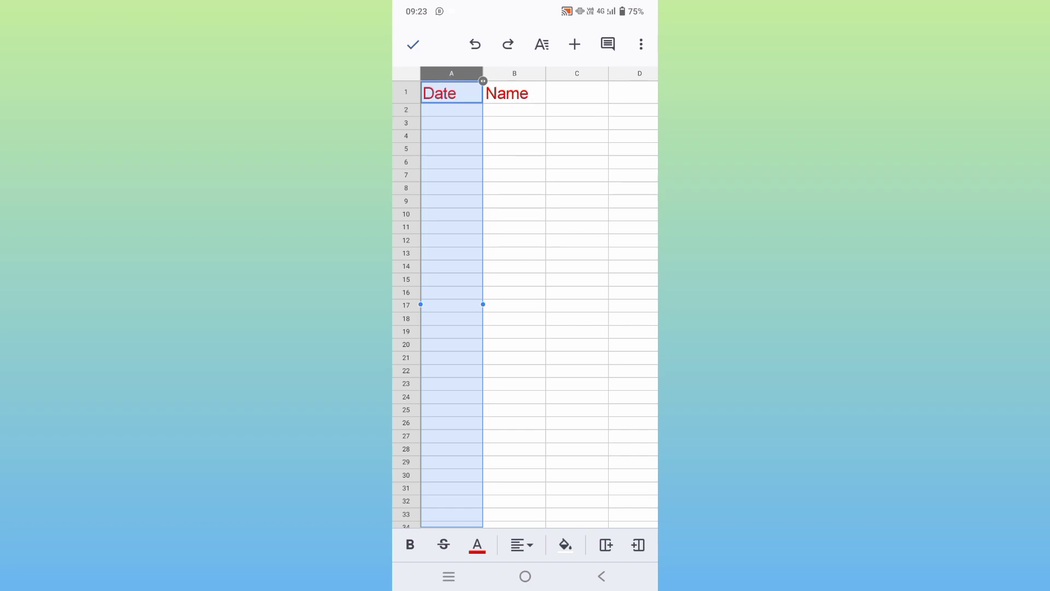
pyautogui.click(641, 45)
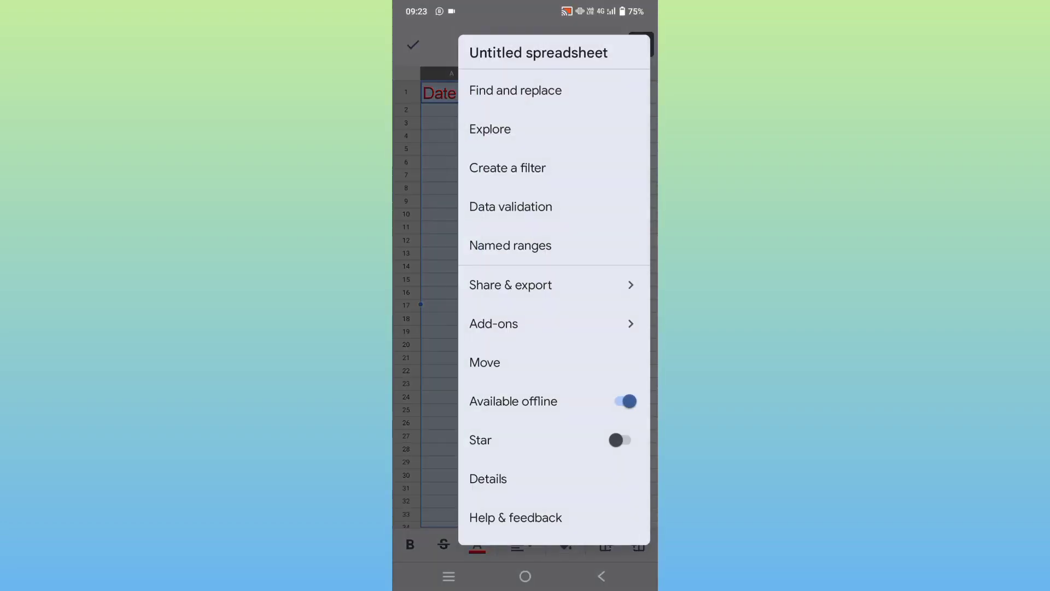
pyautogui.click(510, 207)
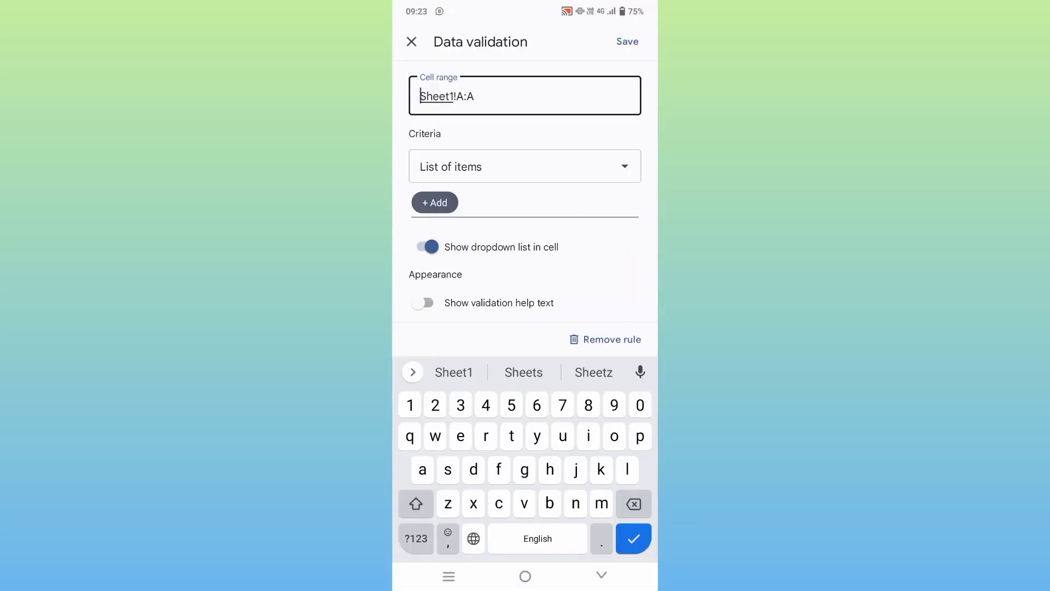
# Set the column A validation criterion to 'Date is valid'.
pyautogui.click(624, 166)
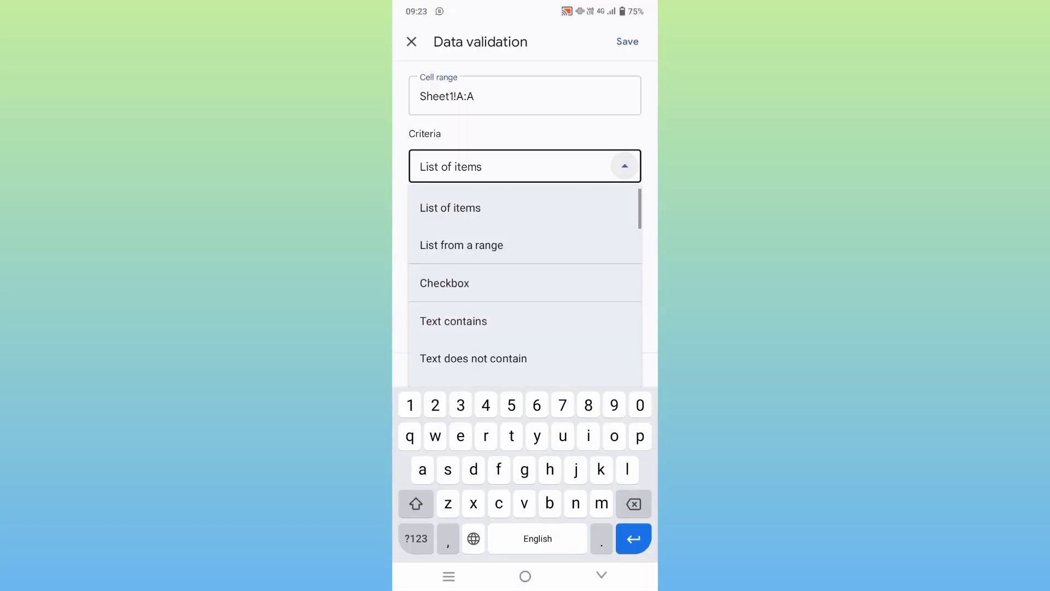
pyautogui.scroll(-5, 525, 284)
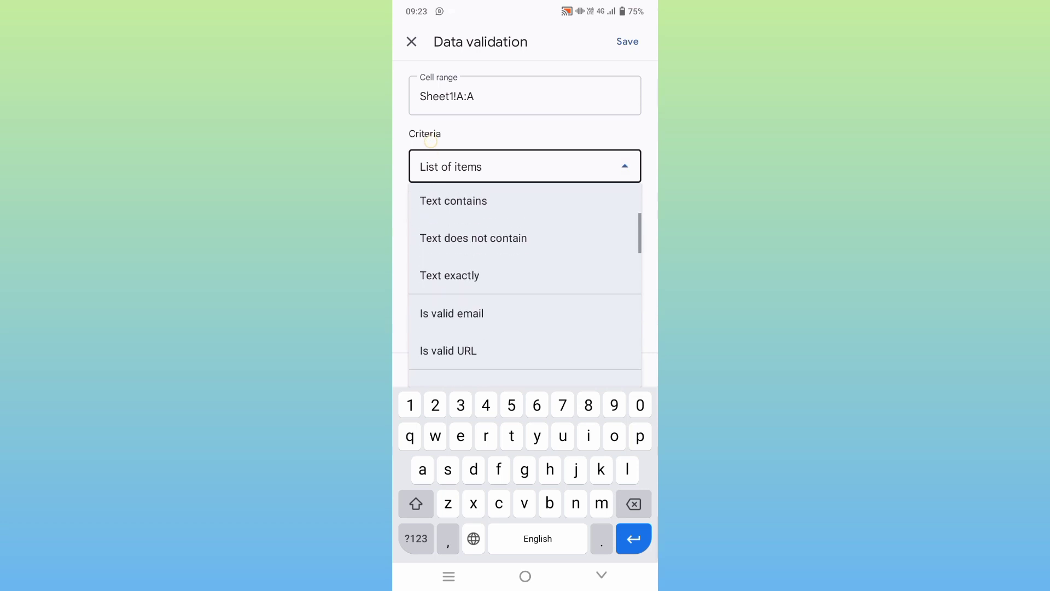
pyautogui.click(442, 226)
pyautogui.scroll(-2, 442, 226)
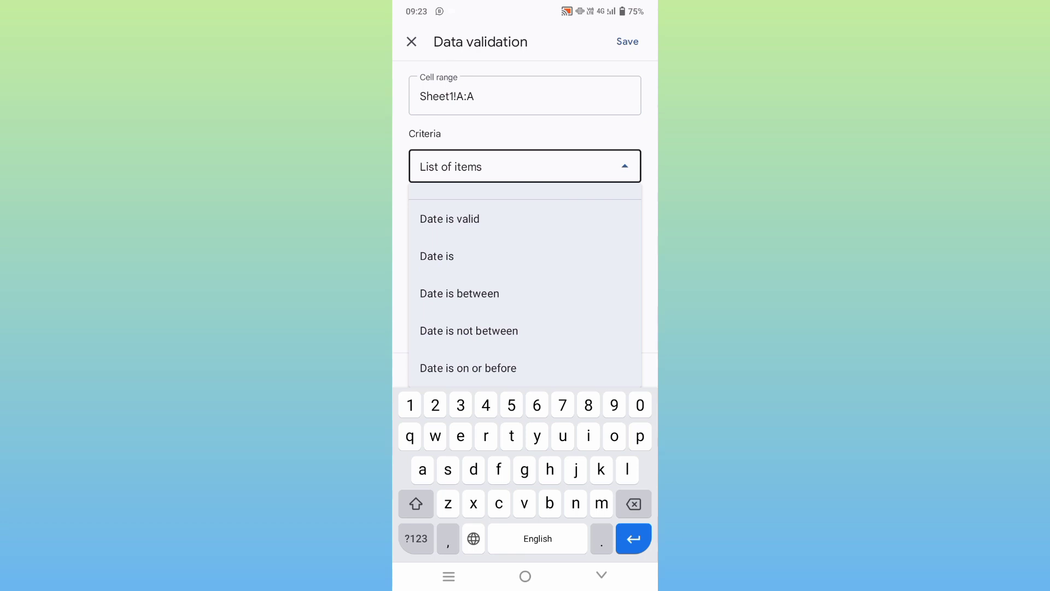
pyautogui.scroll(-2, 465, 274)
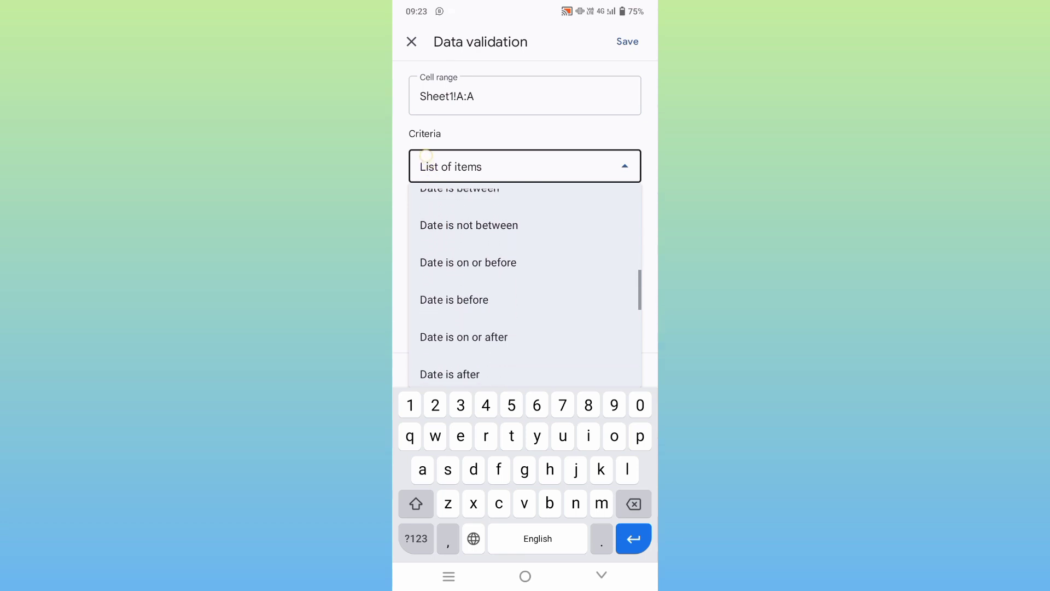
pyautogui.moveTo(426, 155); pyautogui.dragTo(419, 80)
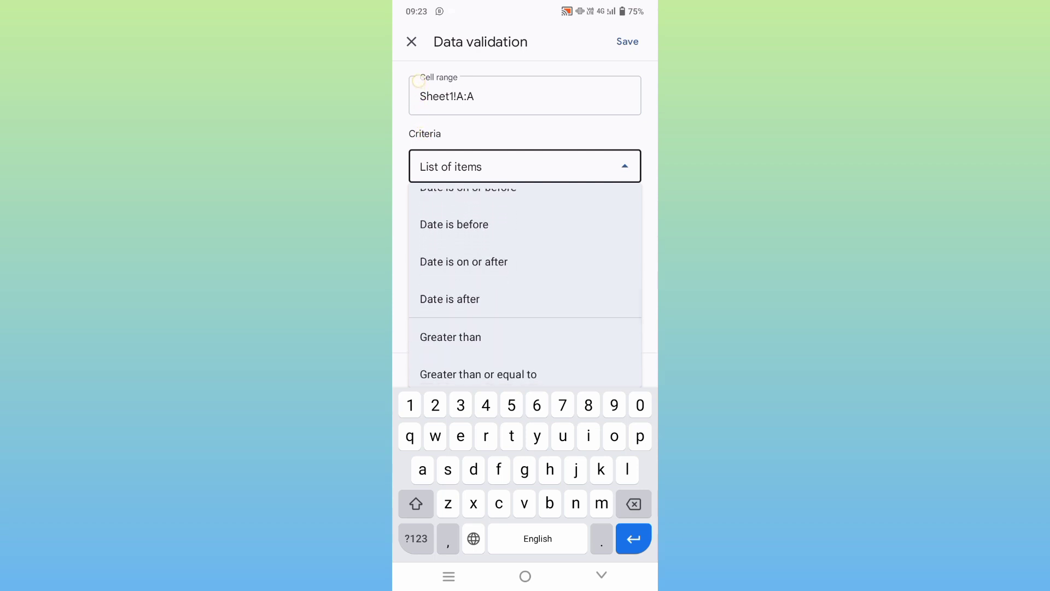
pyautogui.scroll(2, 443, 140)
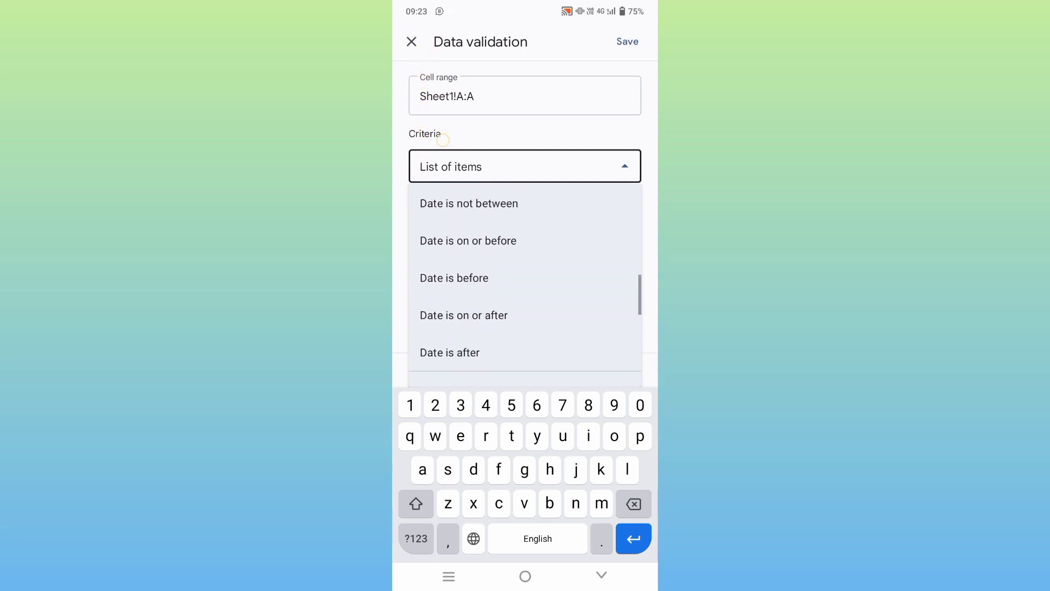
pyautogui.scroll(5, 444, 141)
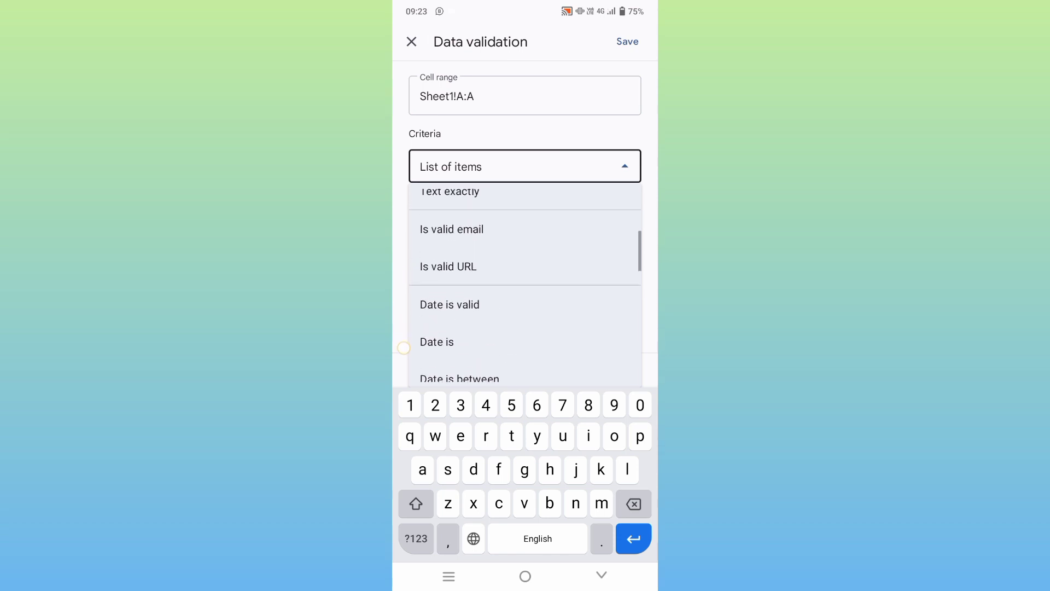
pyautogui.click(450, 304)
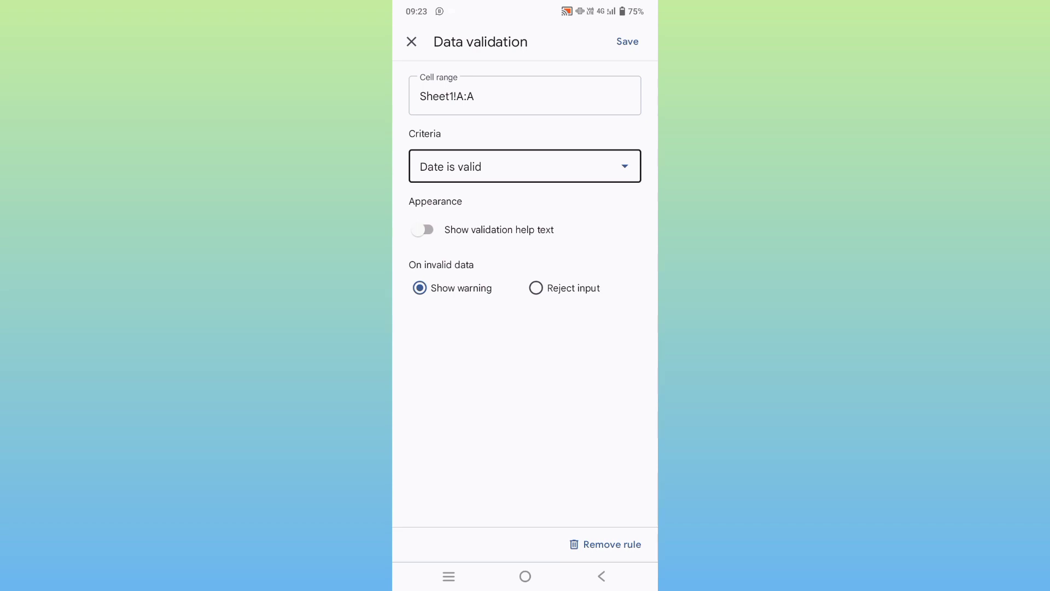
# Save the 'Date is valid' rule for column A.
pyautogui.click(627, 42)
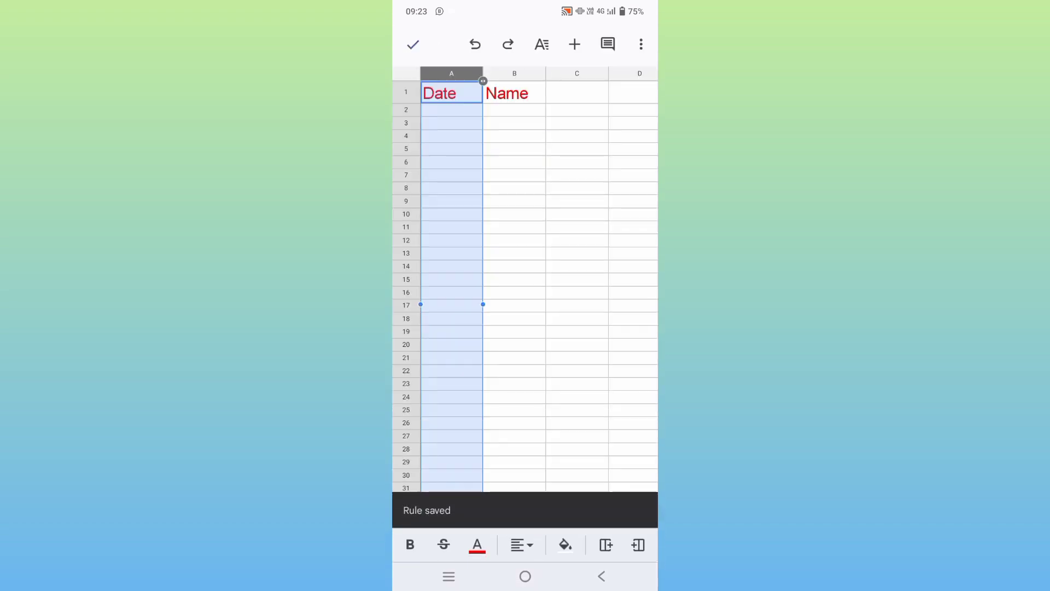
pyautogui.click(514, 293)
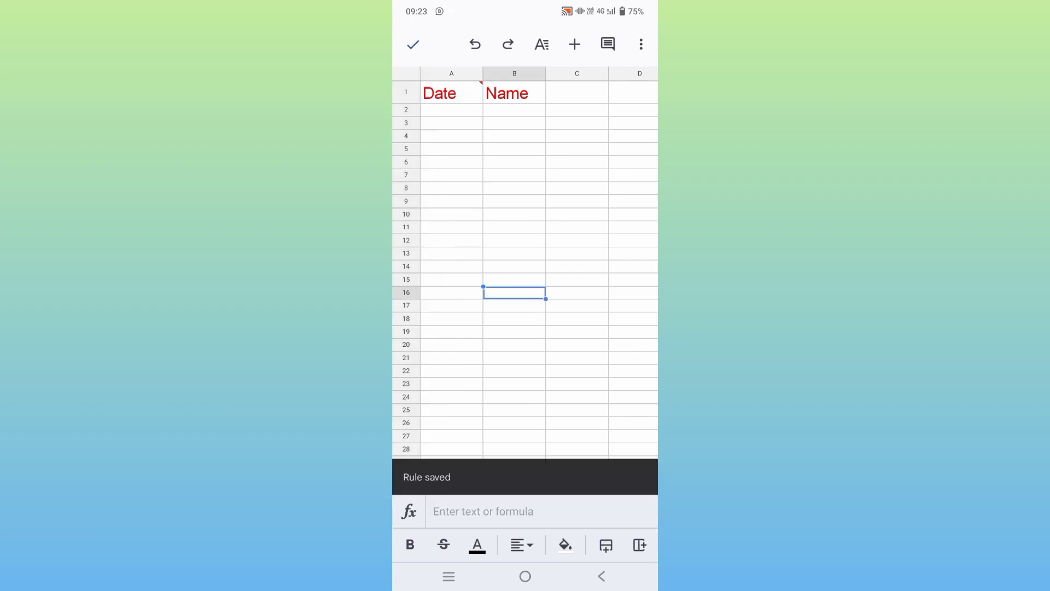
pyautogui.click(507, 119)
pyautogui.doubleClick(514, 110)
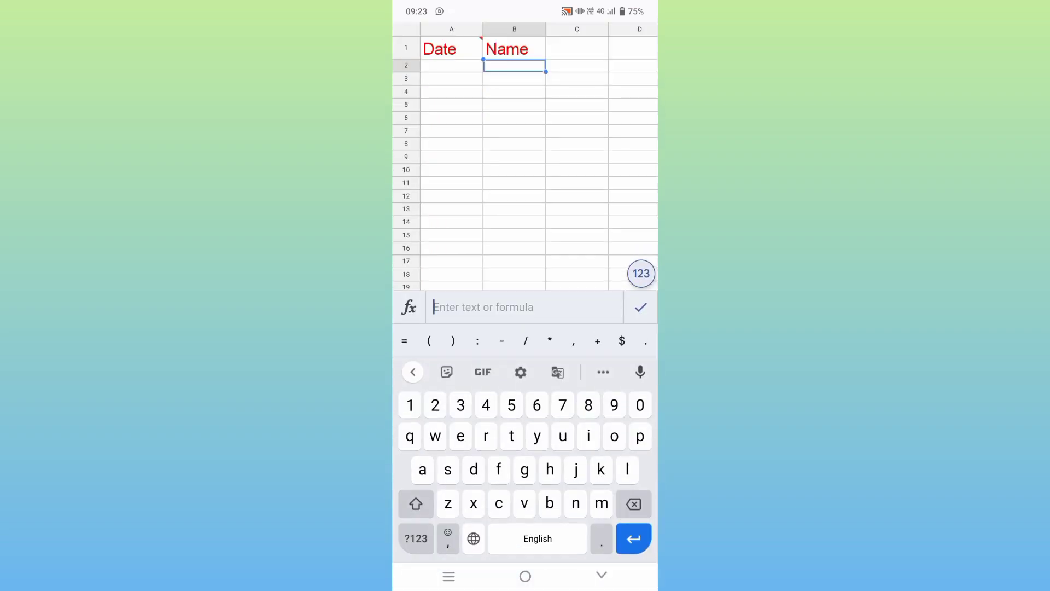
# Fill A2 and A3 with 10/25/2022 using the date picker.
pyautogui.click(451, 66)
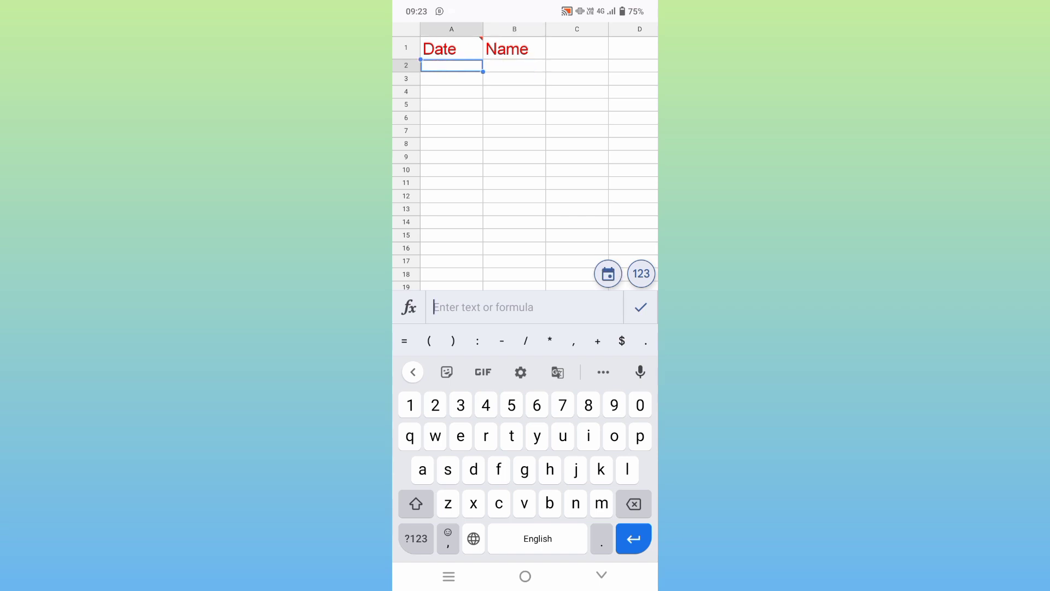
pyautogui.click(609, 274)
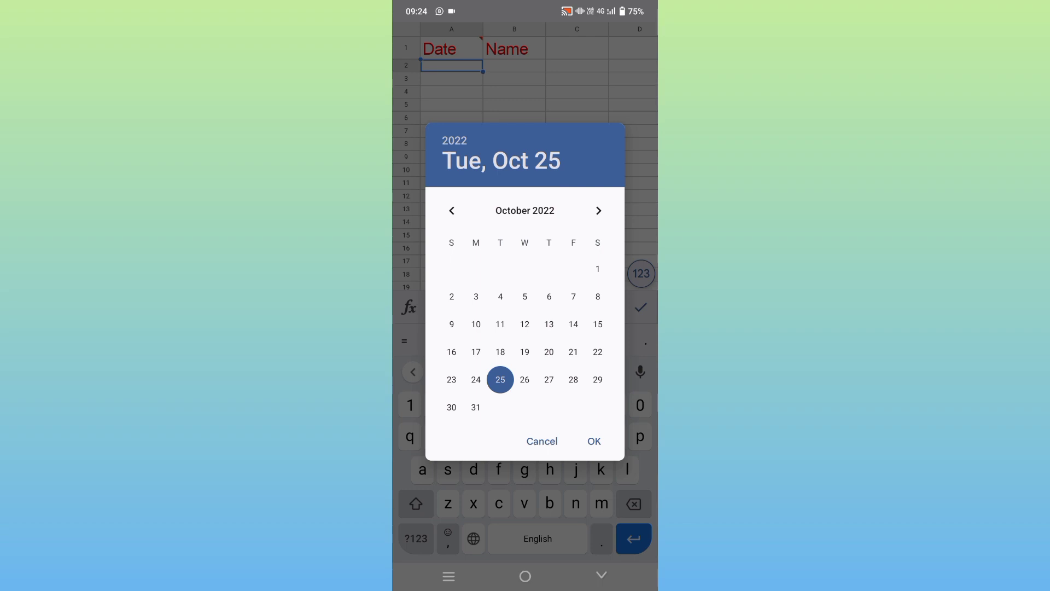
pyautogui.click(593, 441)
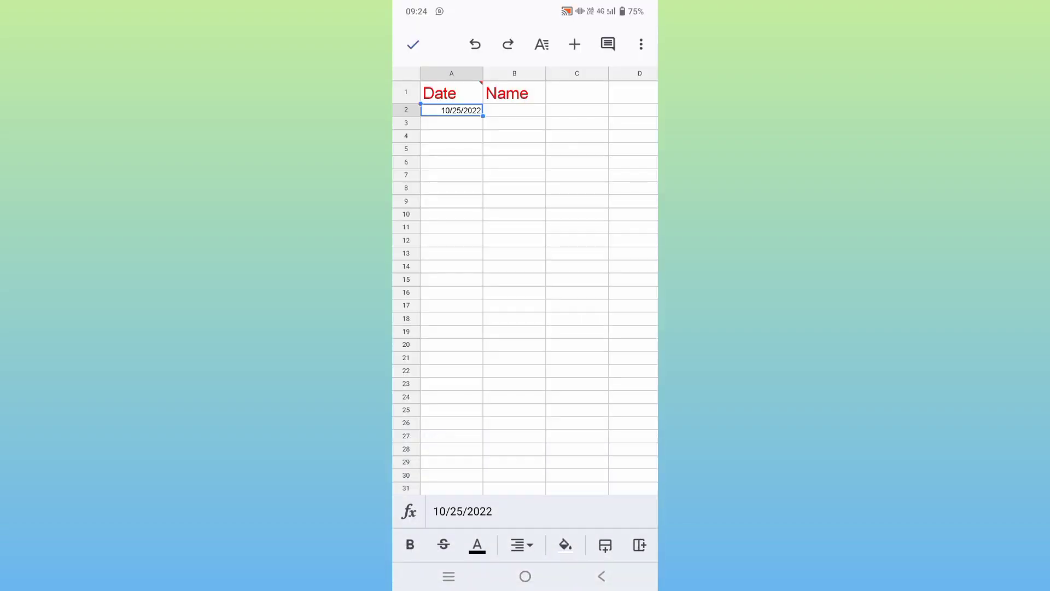
pyautogui.click(511, 111)
pyautogui.click(451, 123)
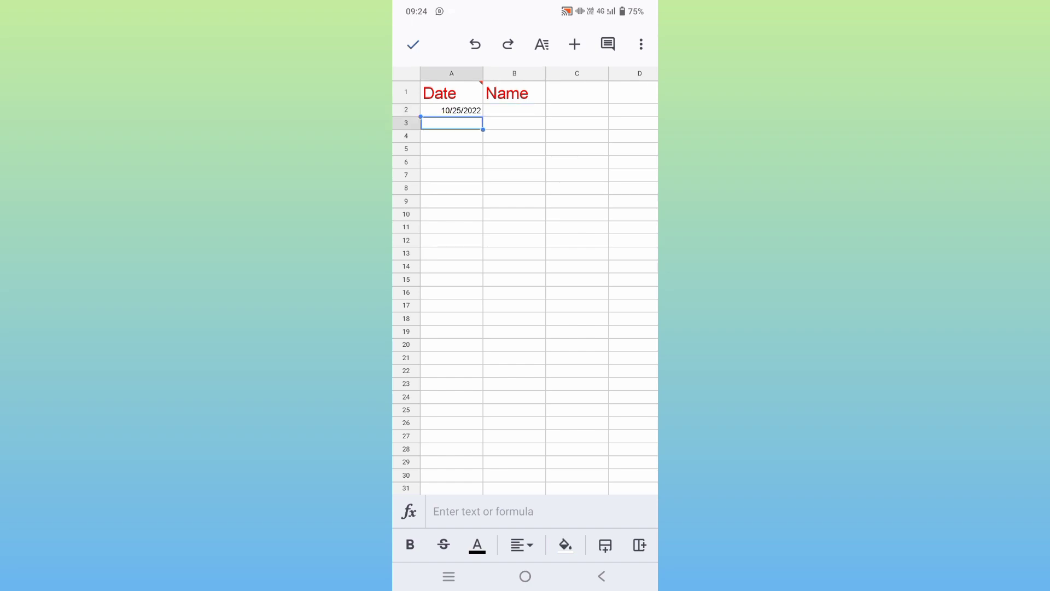
pyautogui.click(451, 124)
pyautogui.click(607, 333)
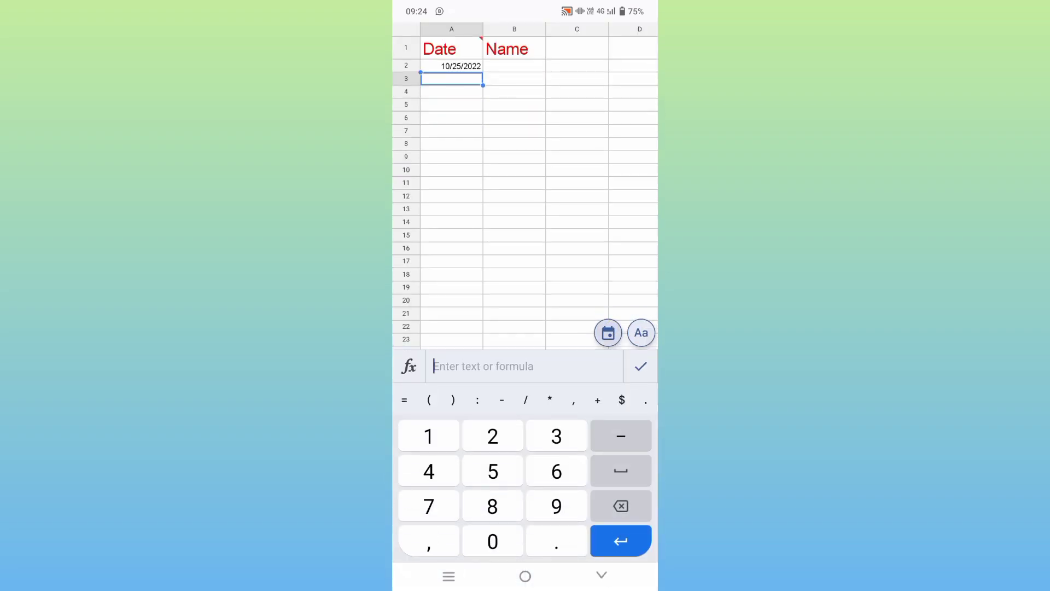
pyautogui.click(594, 441)
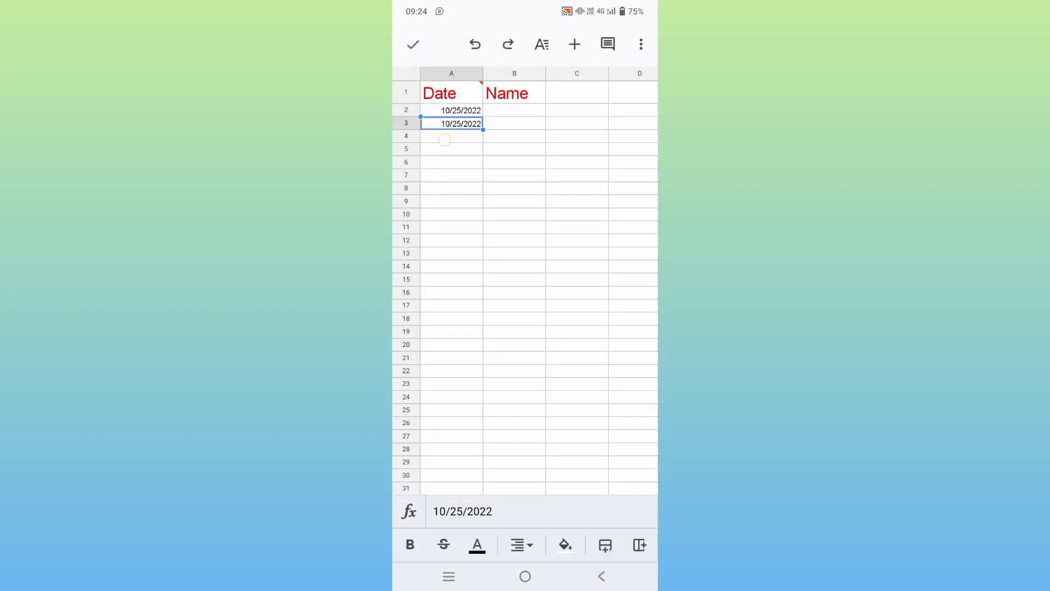
# Fill A4, A5 and A6 with 10/25/2022 using the date picker.
pyautogui.click(445, 139)
pyautogui.click(444, 139)
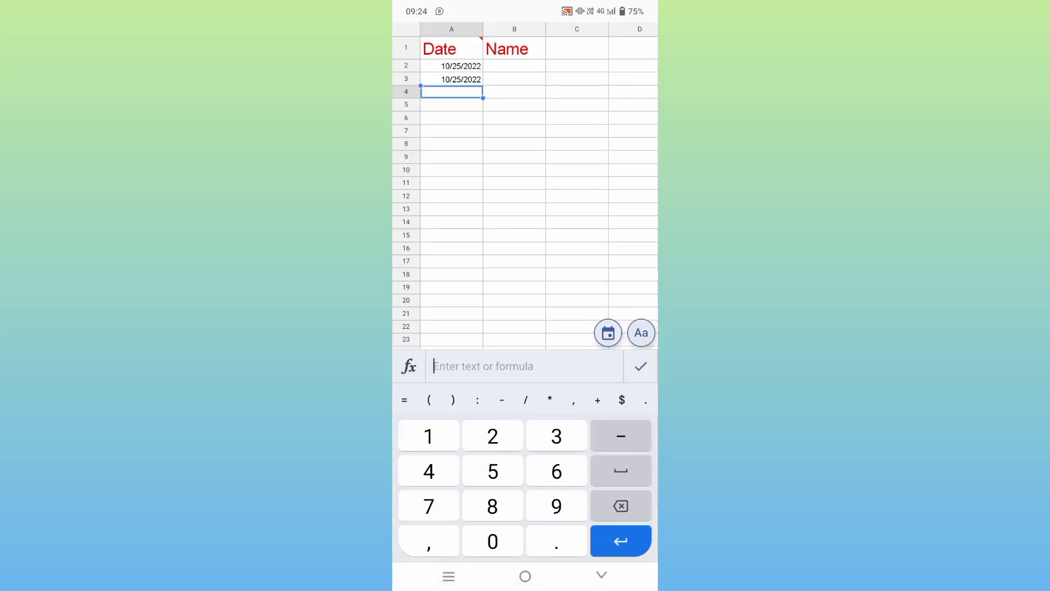
pyautogui.click(608, 333)
pyautogui.click(595, 446)
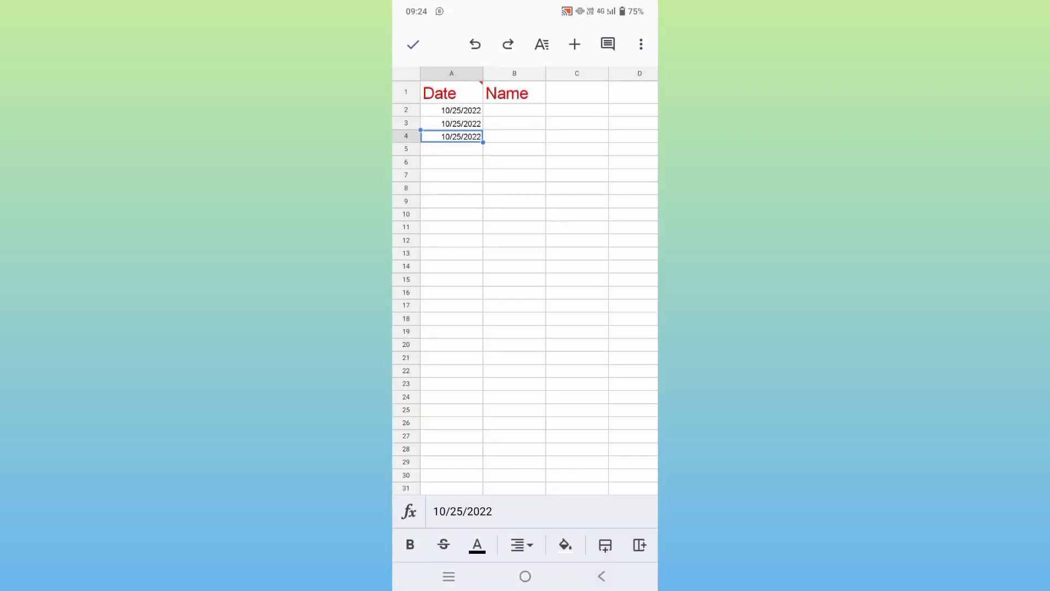
pyautogui.click(444, 151)
pyautogui.click(444, 151)
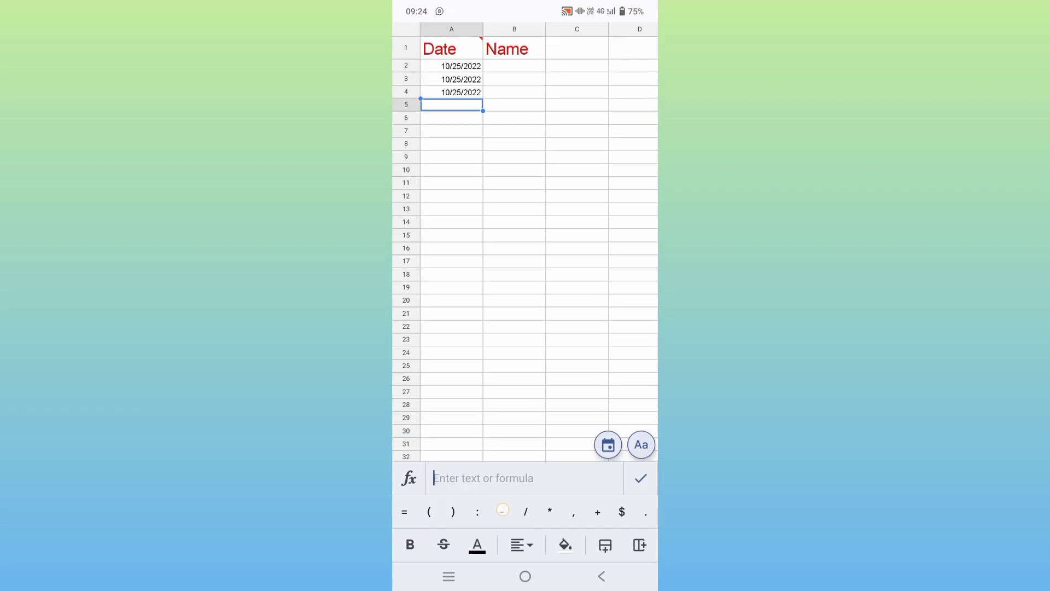
pyautogui.click(608, 333)
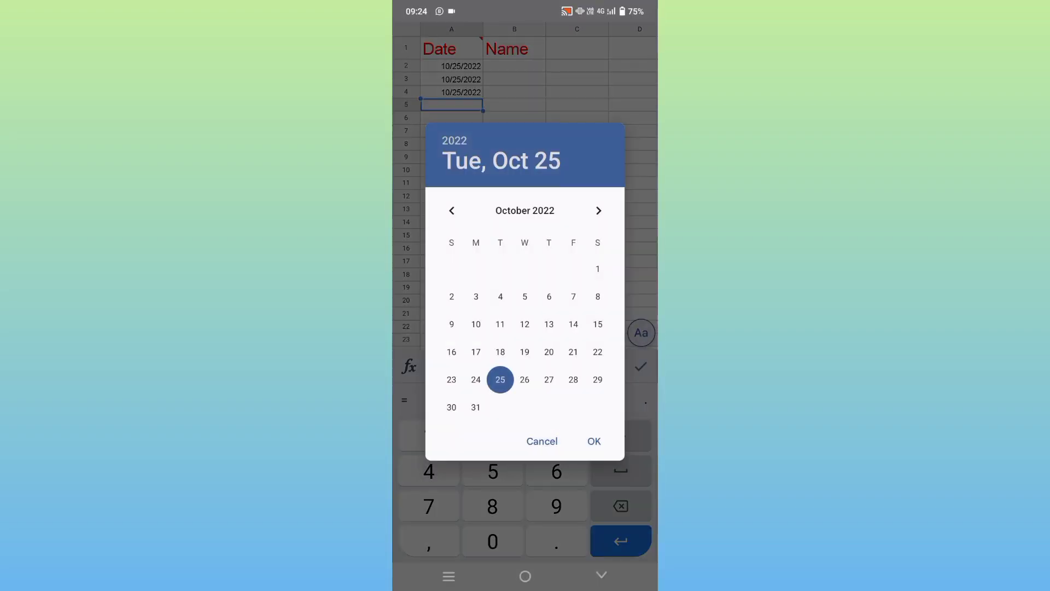
pyautogui.click(592, 442)
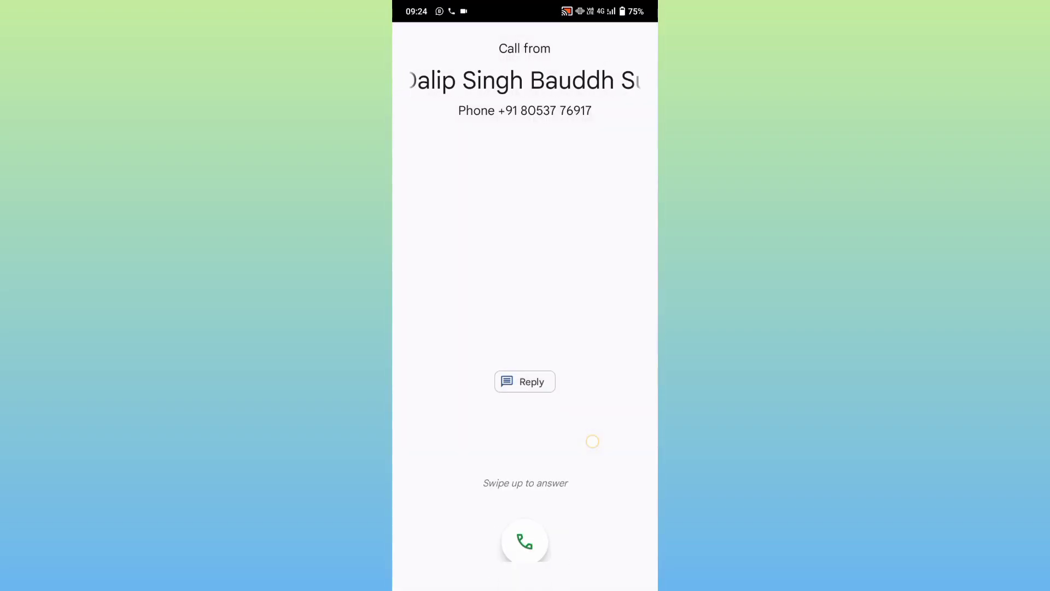
pyautogui.click(525, 340)
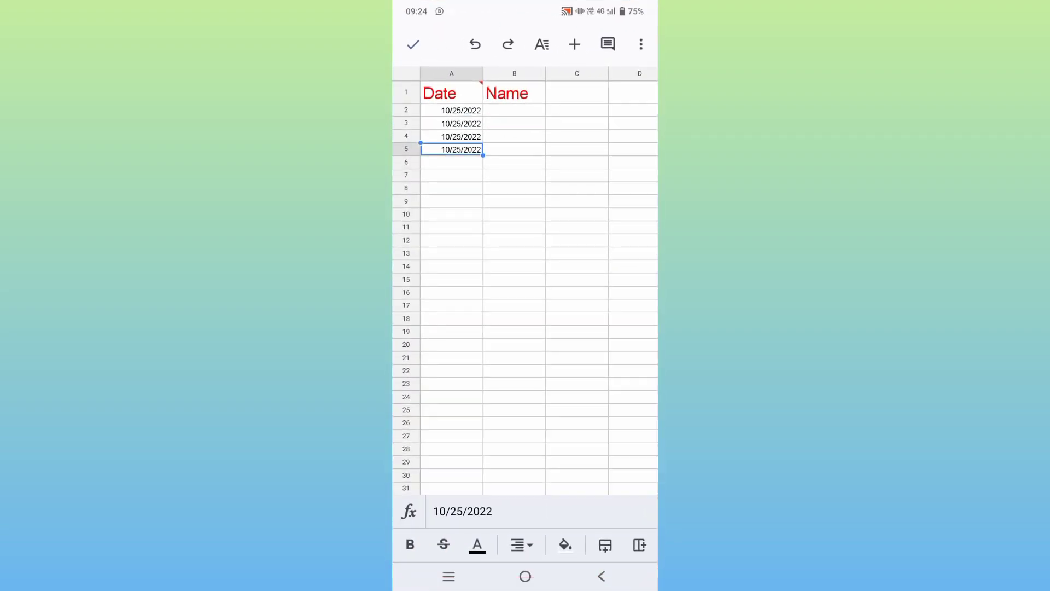
pyautogui.click(451, 162)
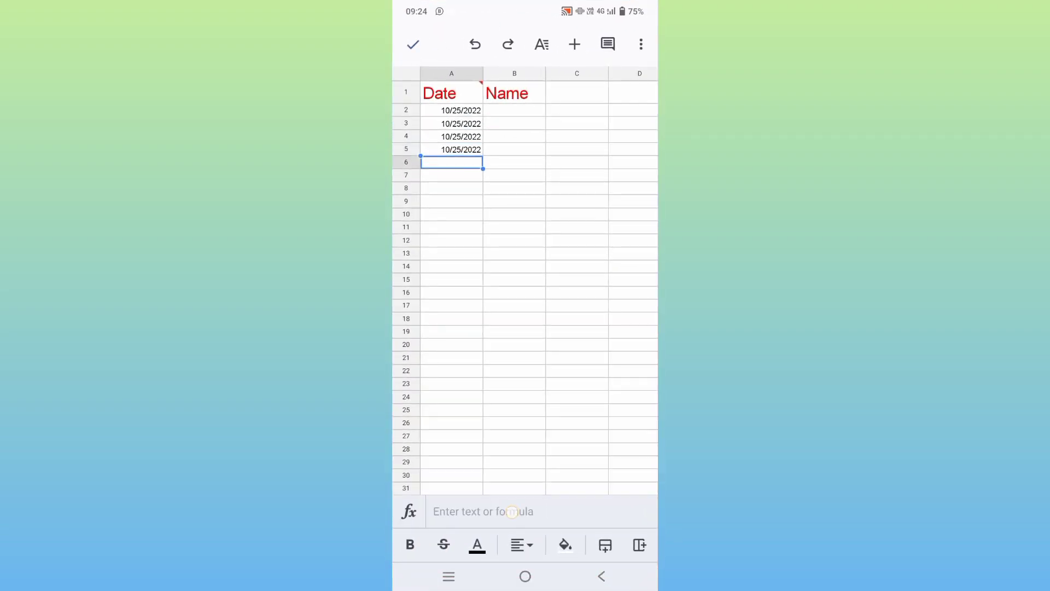
pyautogui.click(512, 511)
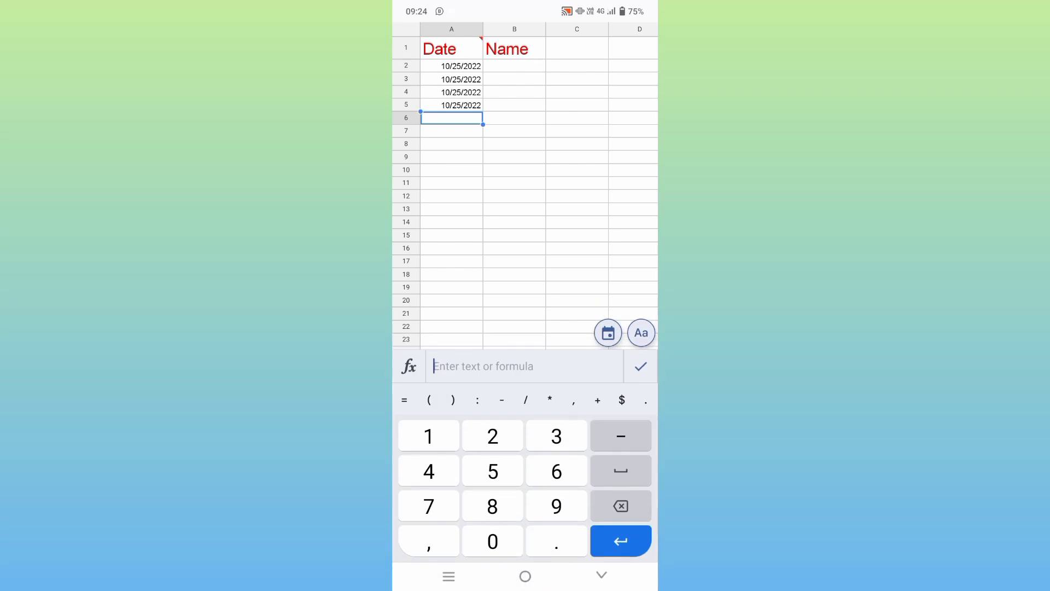
pyautogui.click(608, 333)
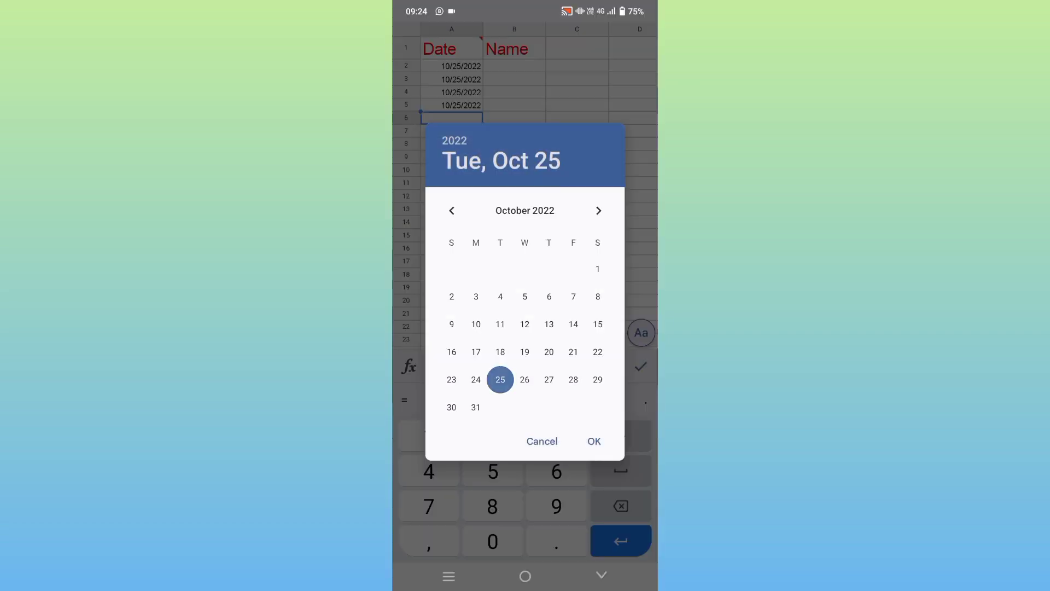
pyautogui.click(593, 441)
pyautogui.click(413, 44)
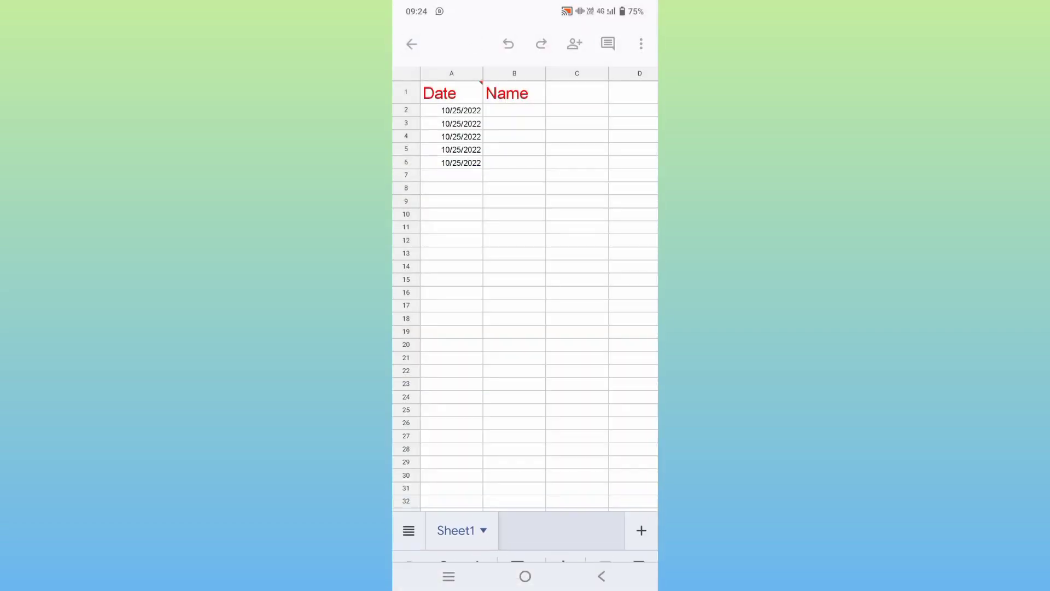
pyautogui.scroll(-10, 421, 200)
pyautogui.scroll(-15, 421, 200)
pyautogui.scroll(20, 475, 452)
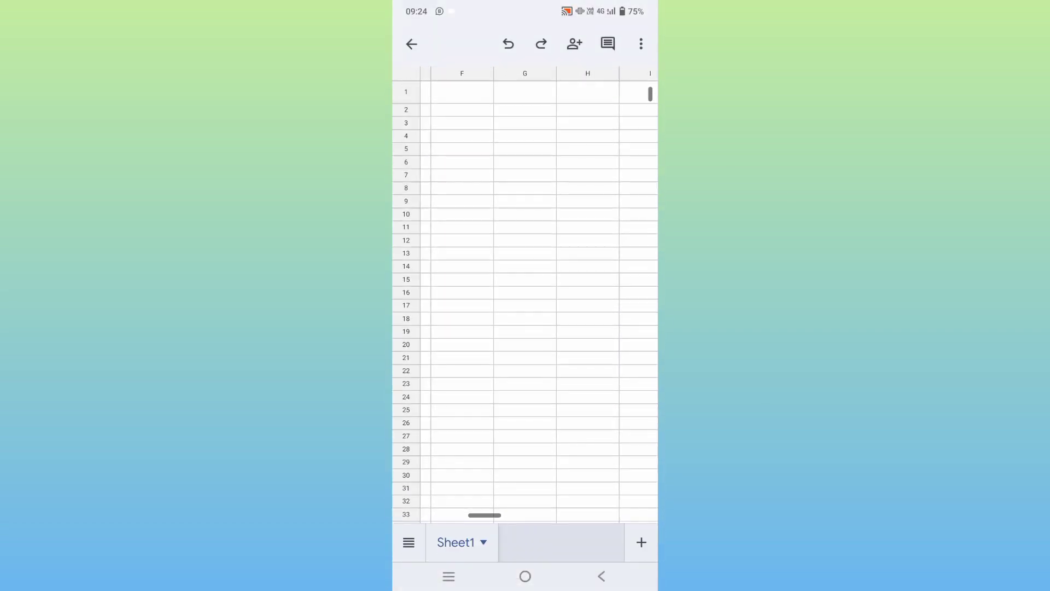